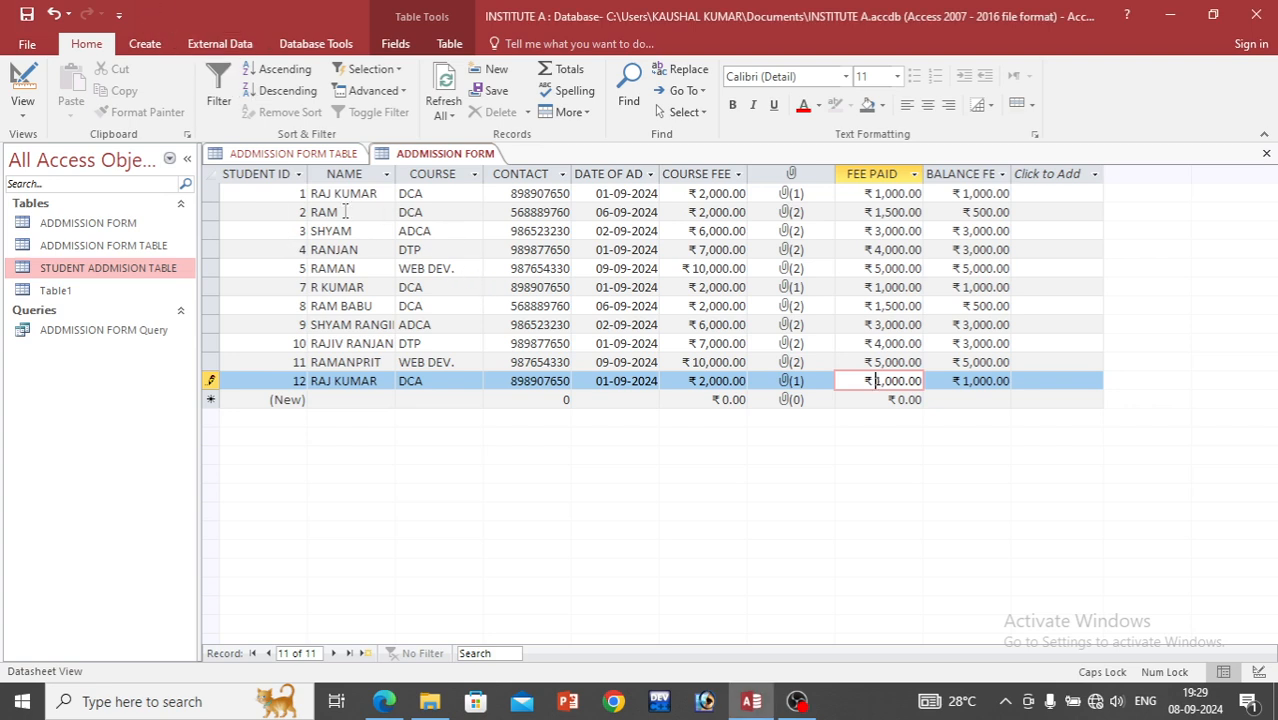
Start a simple query on the ADDMISSION FORM table and add its STUDENT ID, NAME and COURSE fields.
click(144, 45)
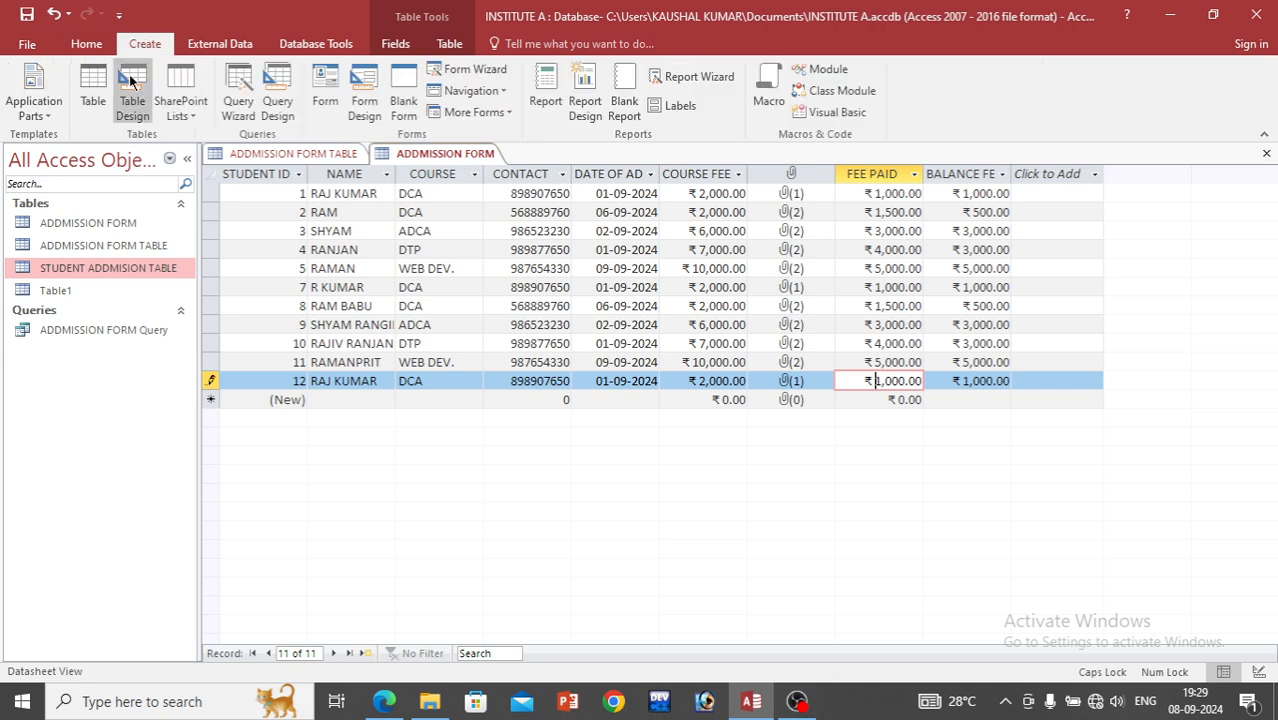
click(239, 92)
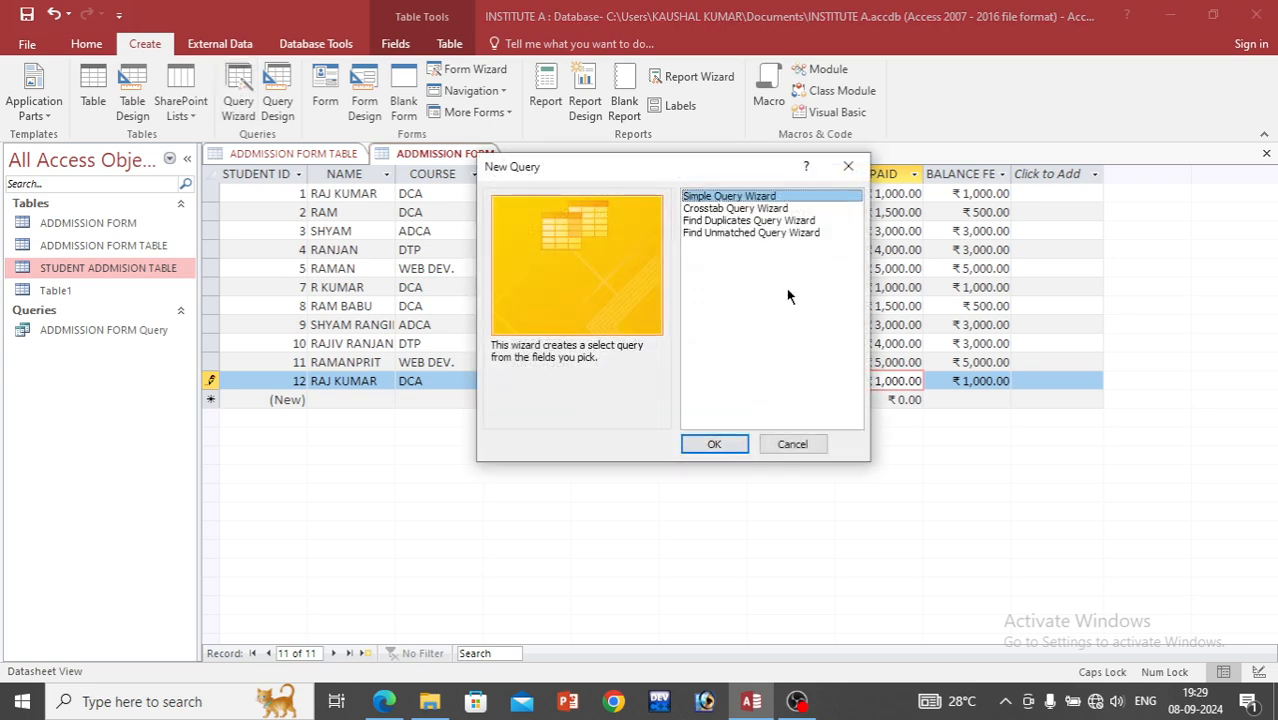
click(724, 443)
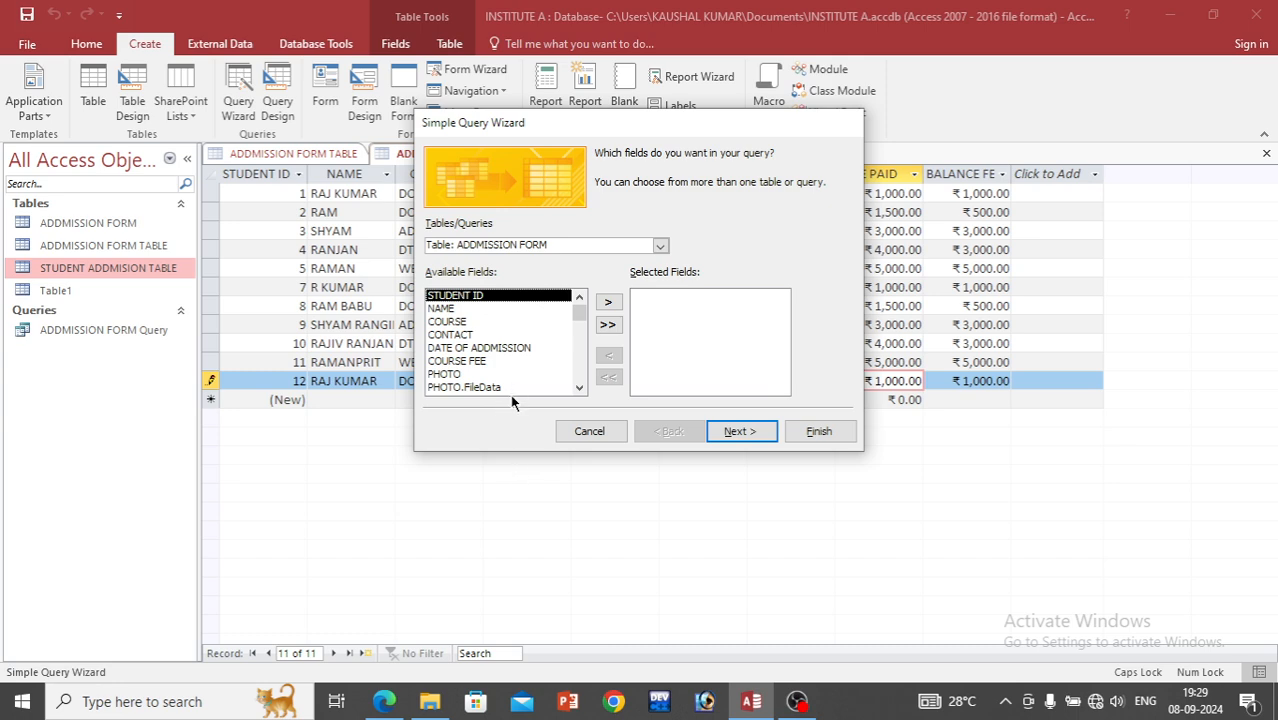
drag(603, 132, 787, 126)
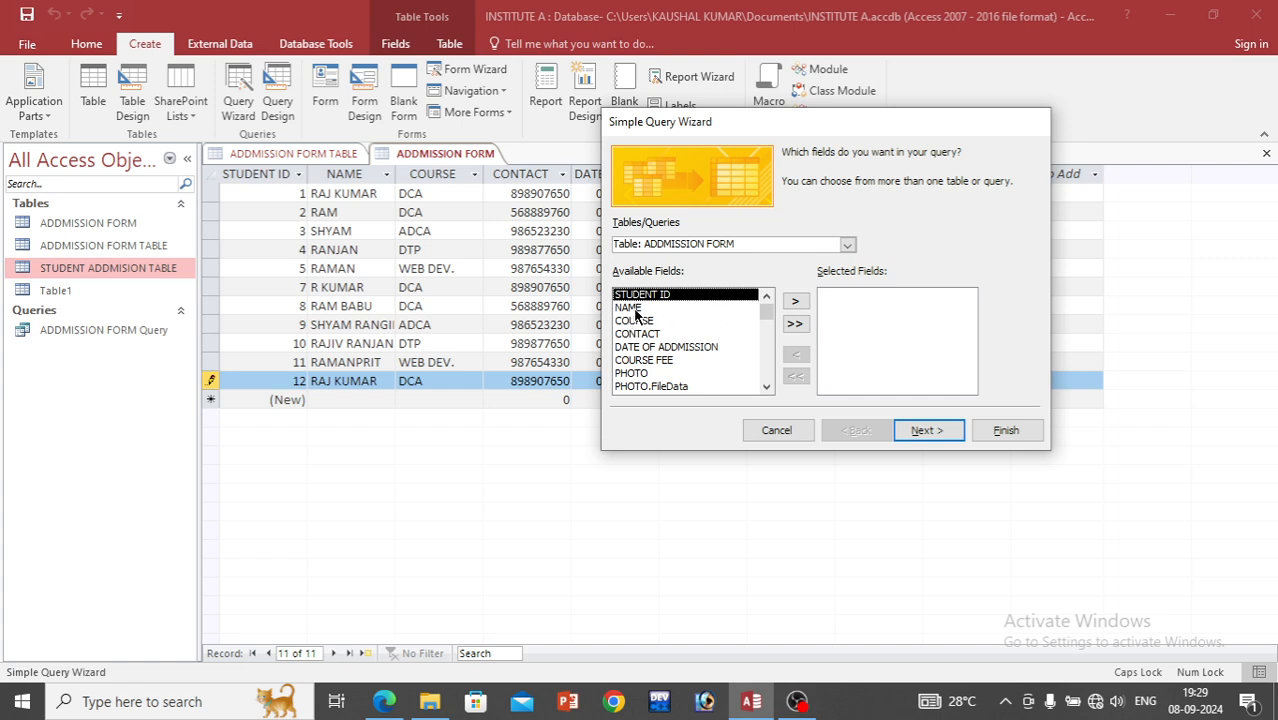
click(795, 301)
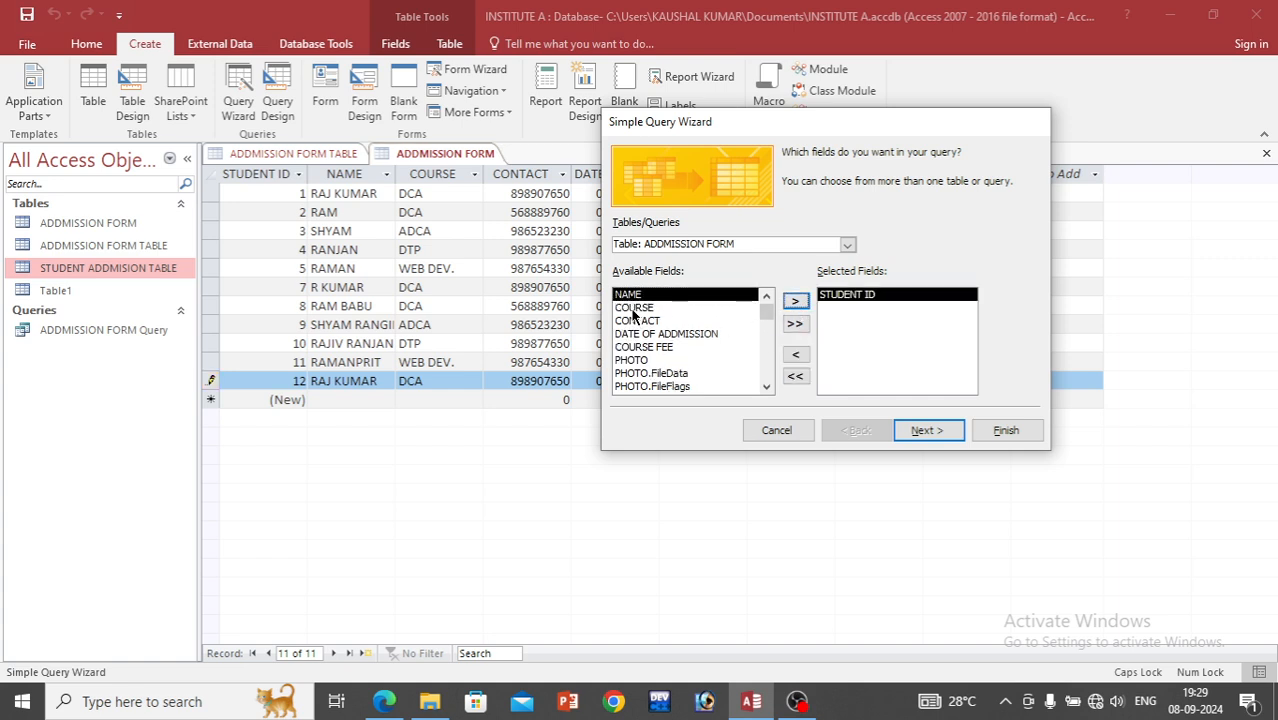
click(795, 301)
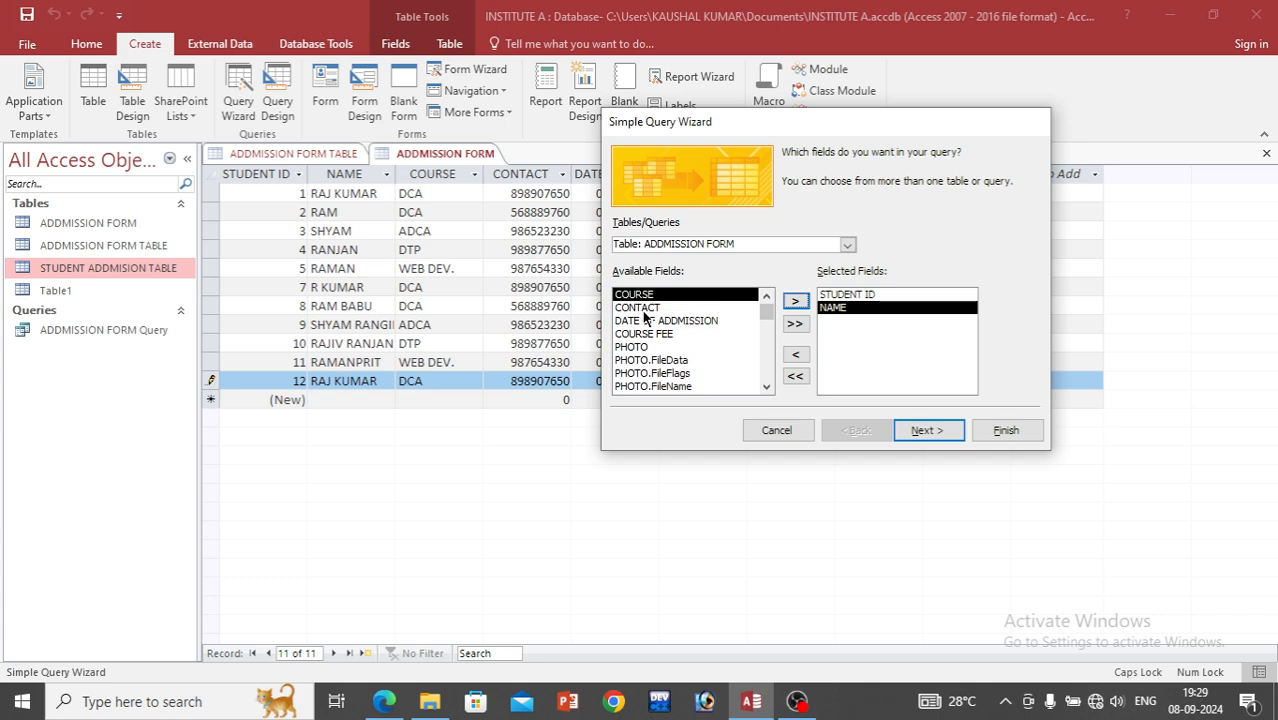
click(648, 309)
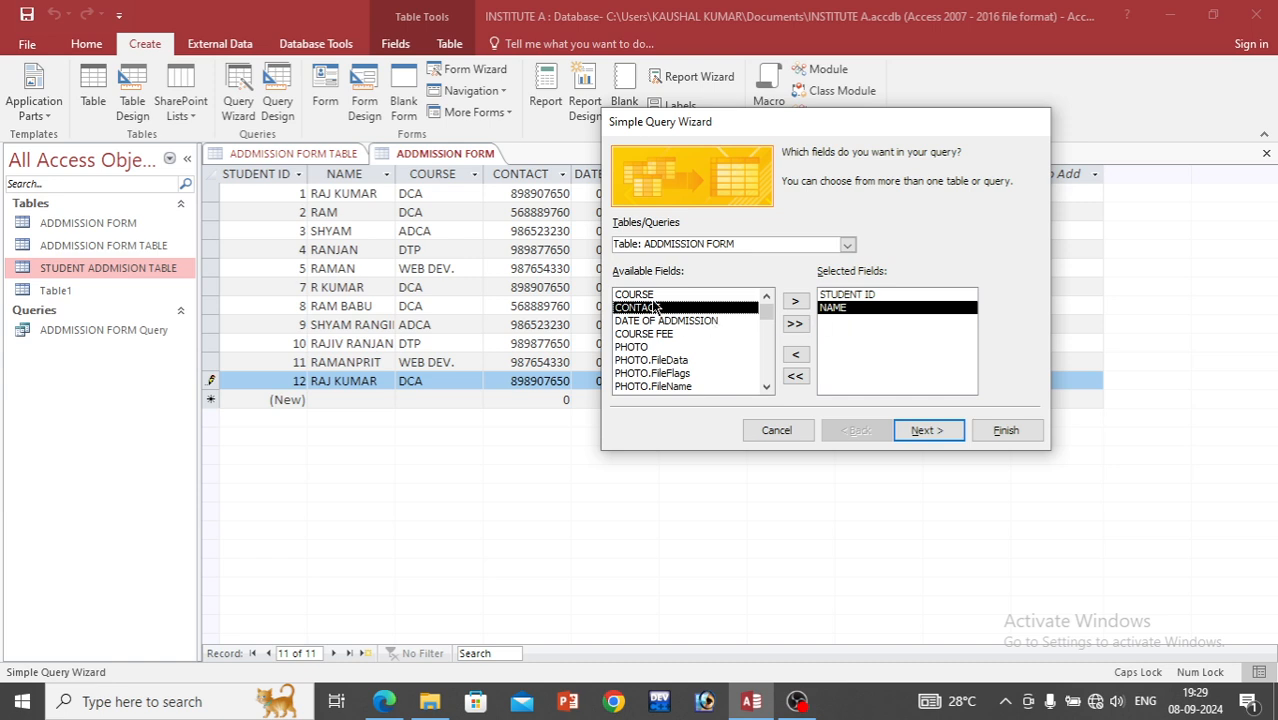
click(652, 295)
click(796, 301)
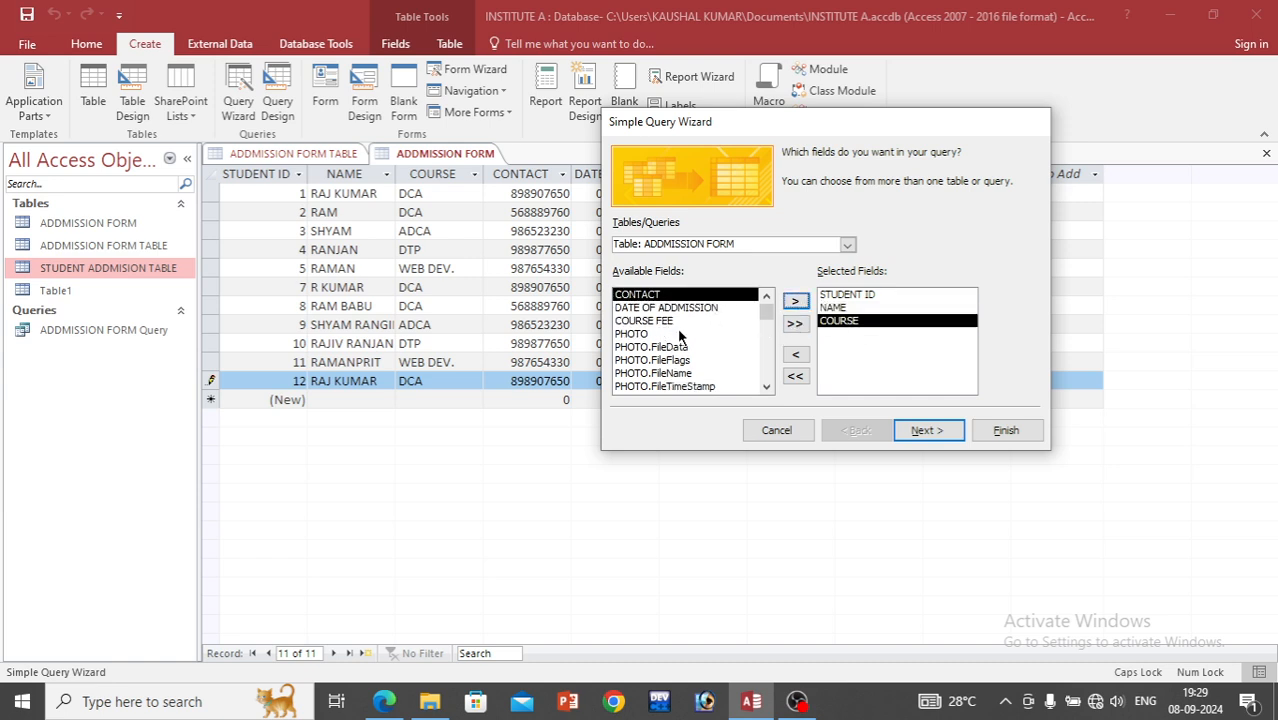
Add the BALANCE FEE field to the query's selected fields and finish creating the query.
drag(766, 312, 766, 373)
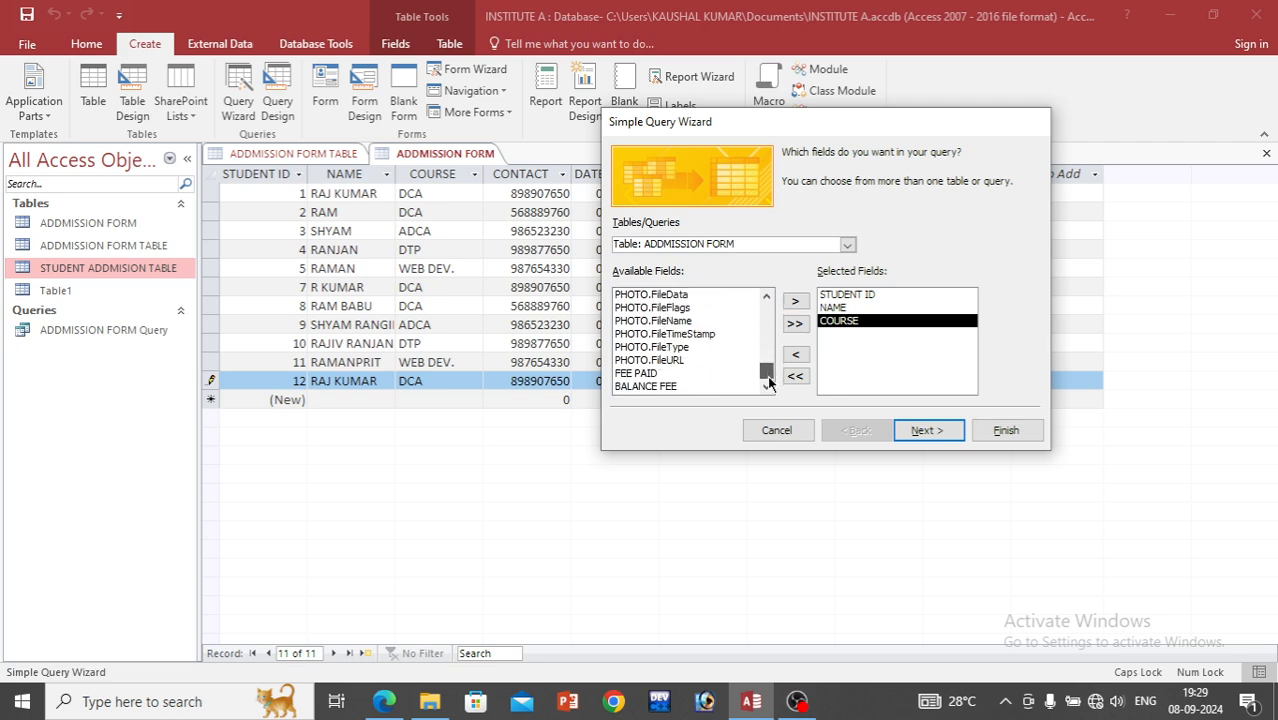
click(668, 387)
click(797, 302)
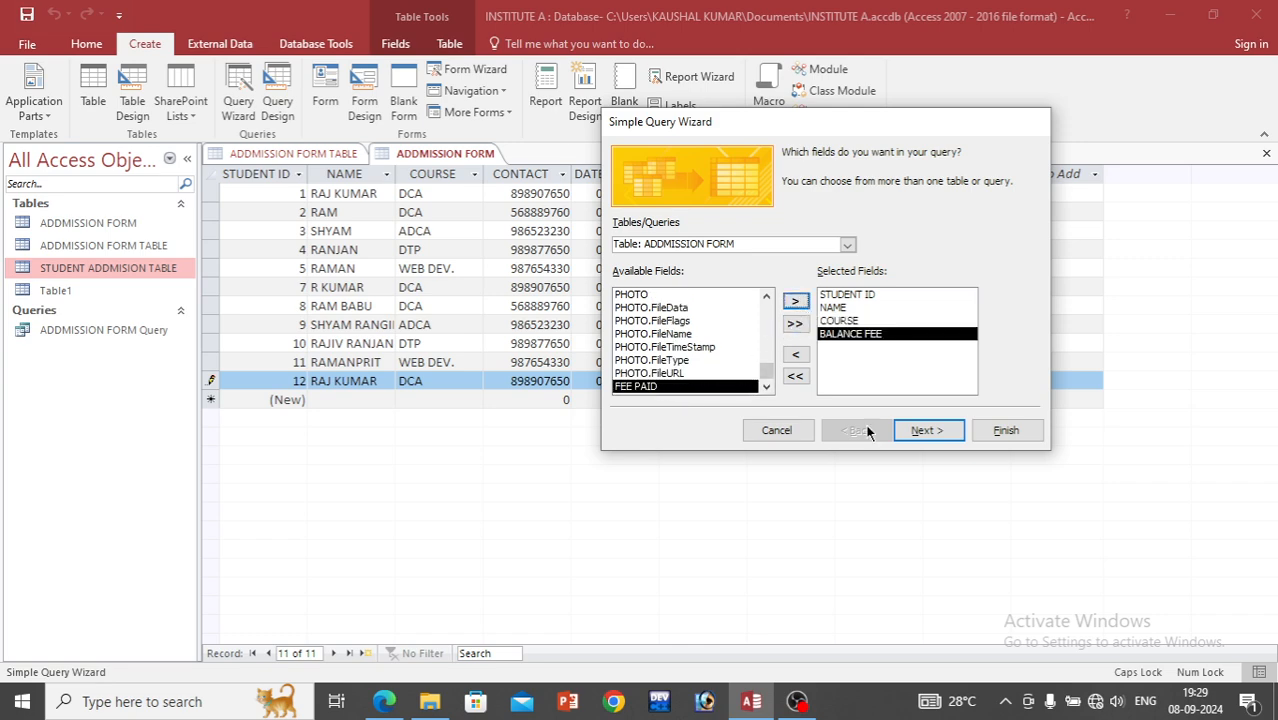
click(1000, 430)
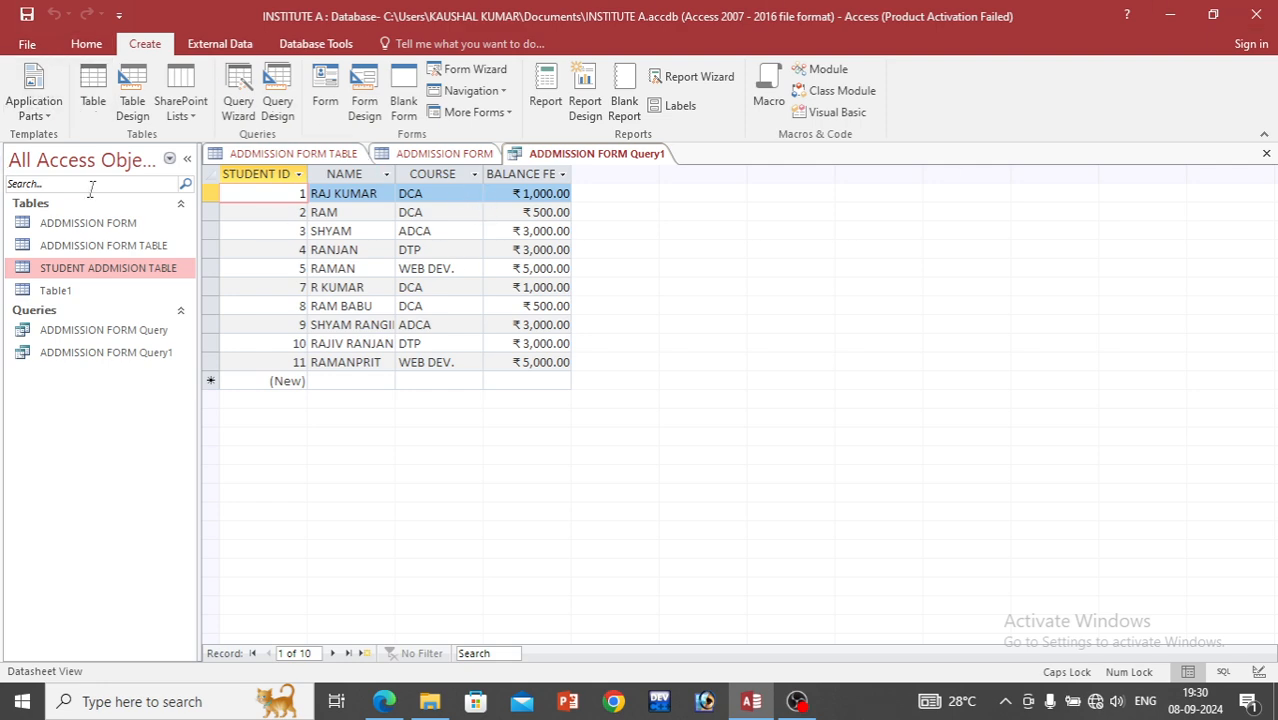
Open the new query's design and set the COURSE field's criteria to the parameter [DCA].
click(85, 44)
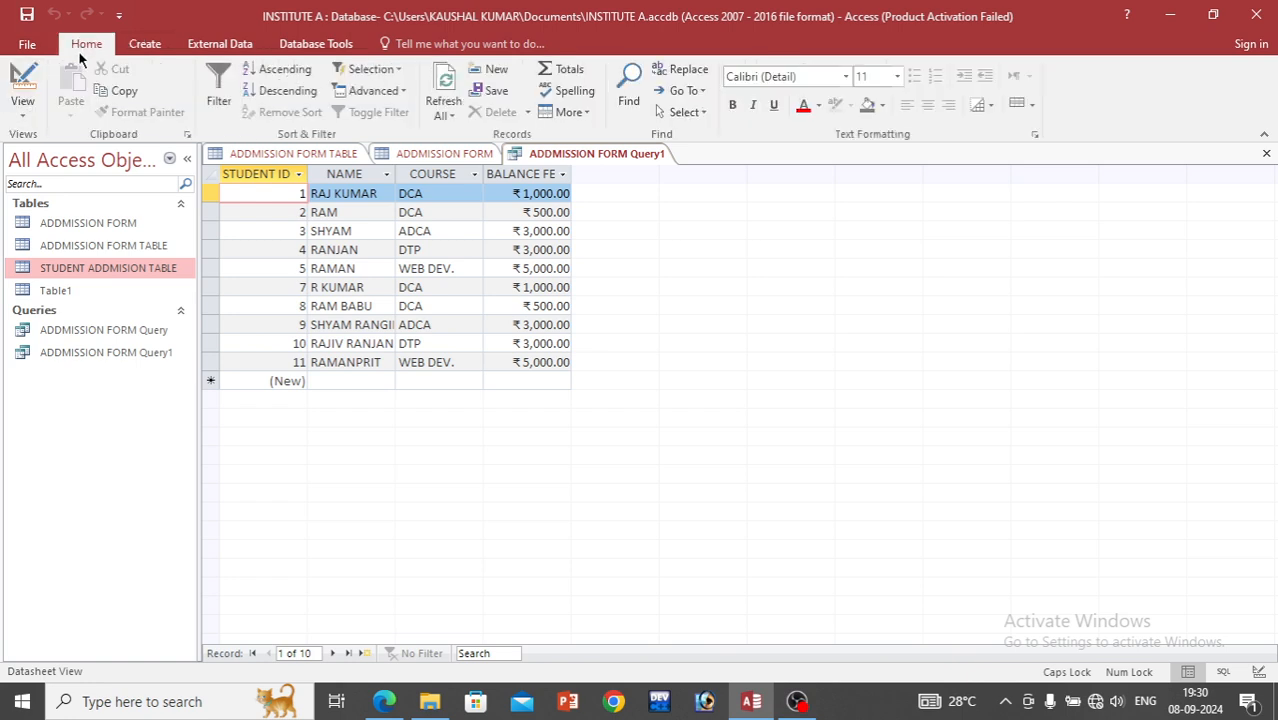
click(24, 117)
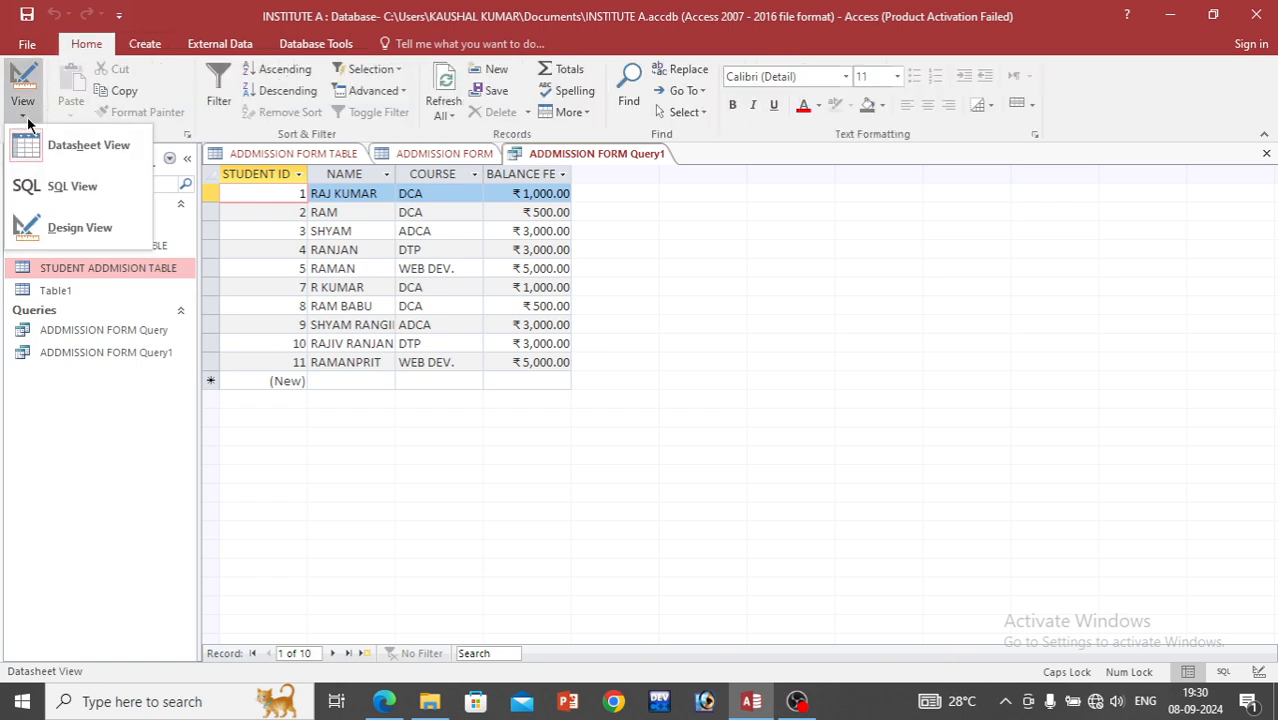
click(95, 229)
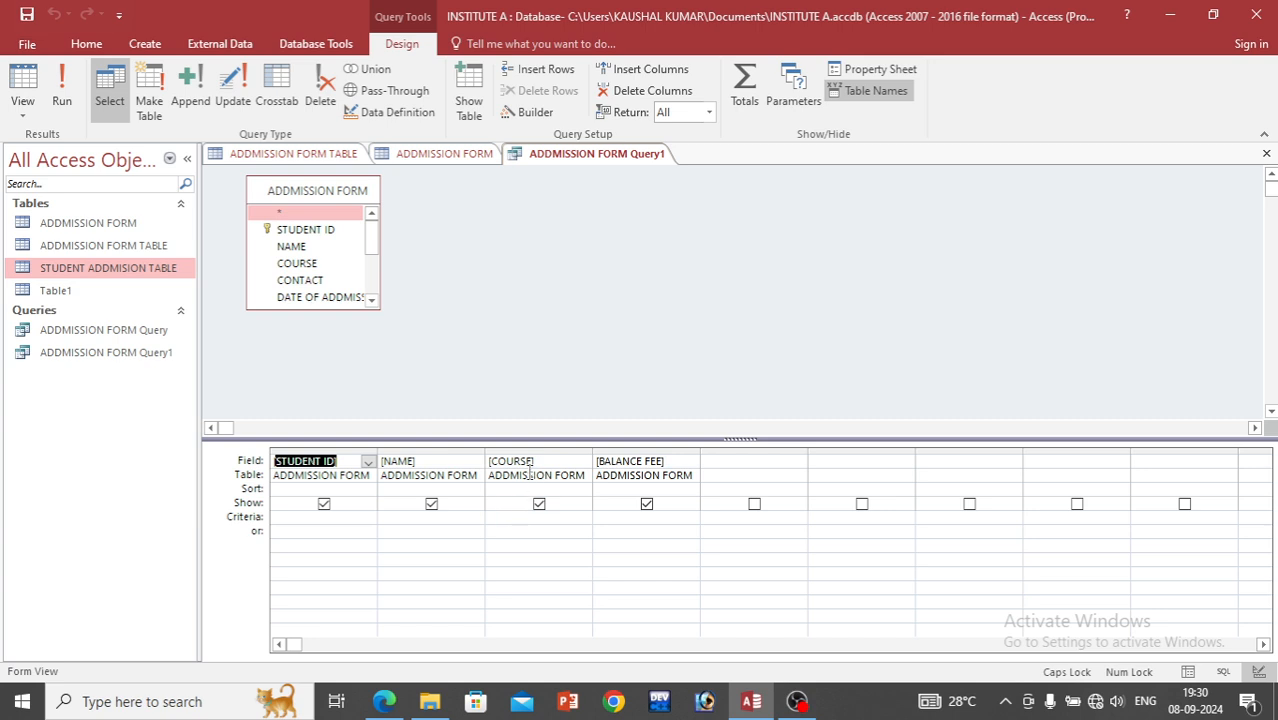
click(516, 516)
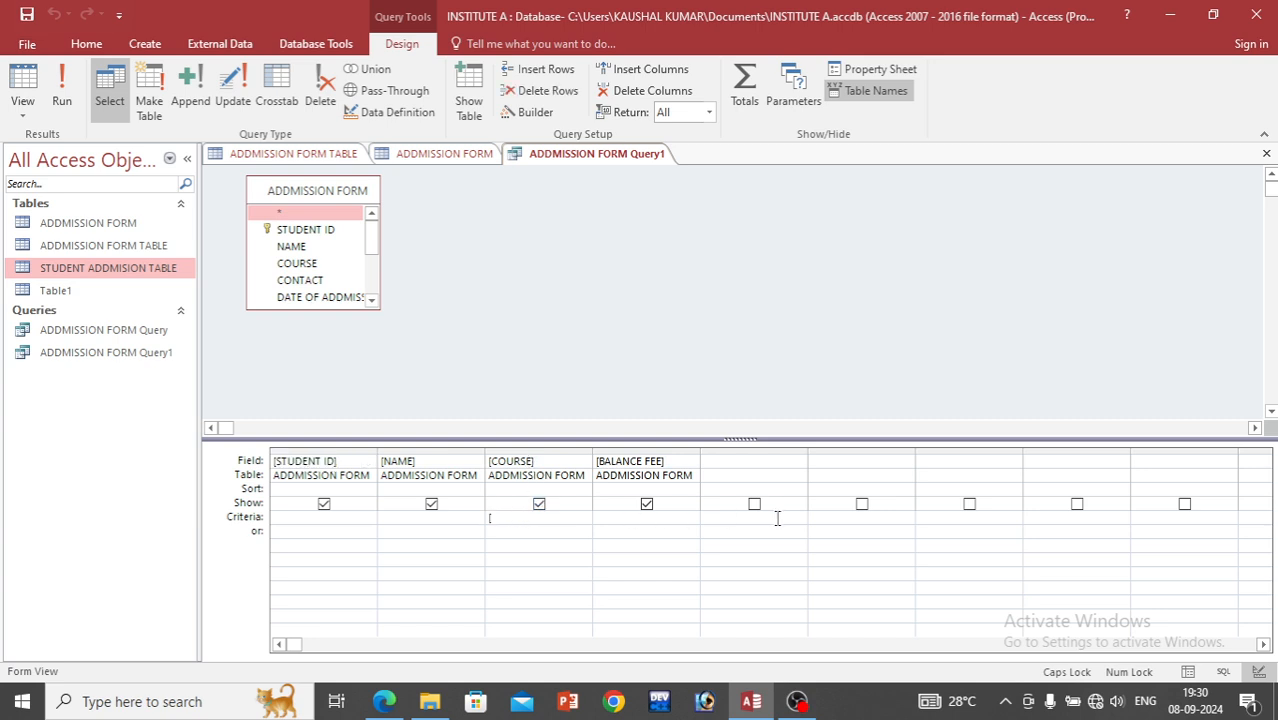
text([DCA)
Run the query with DCA as the parameter value to view only that course's students.
click(61, 95)
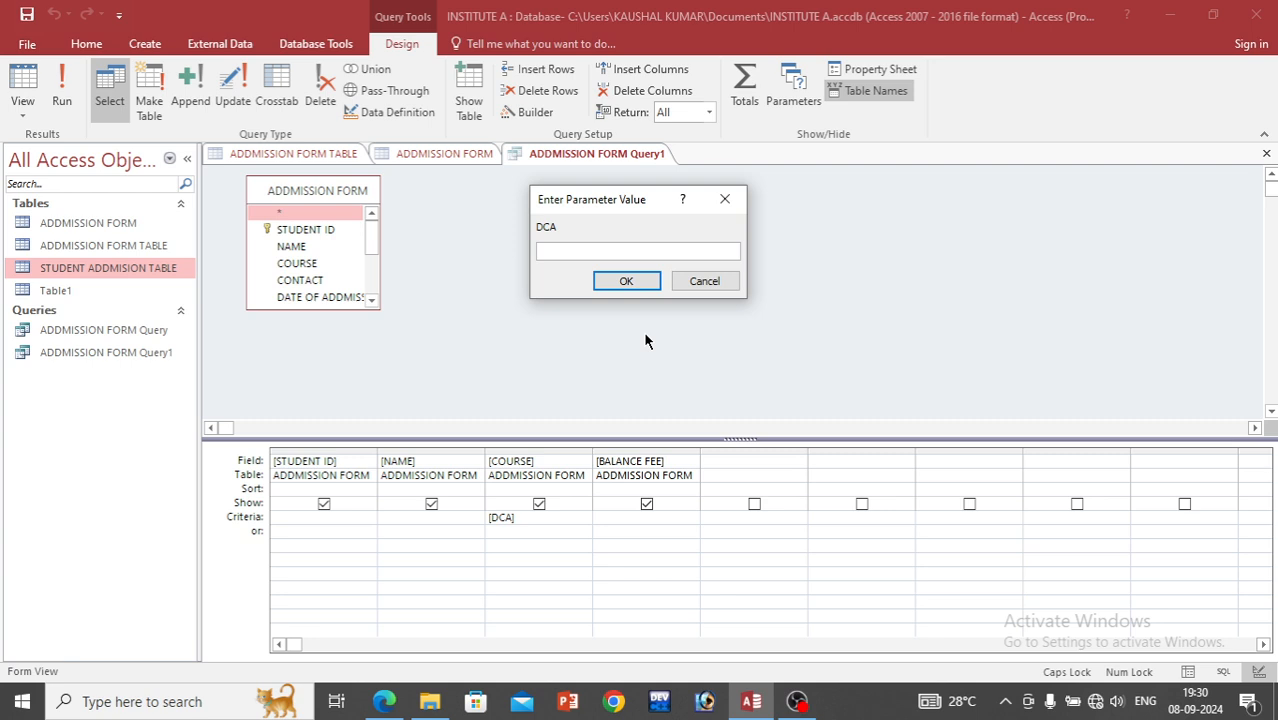
text(DCA)
click(627, 283)
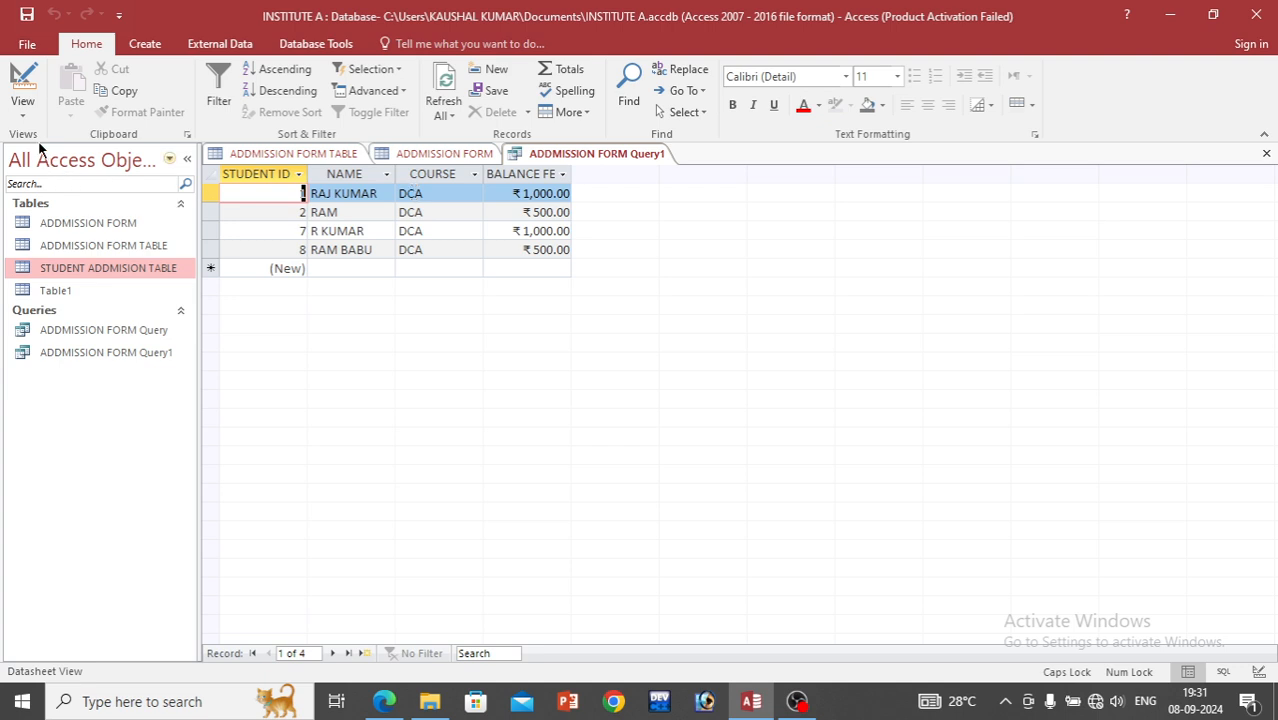
Return to the query design and run it again with ADCA as the parameter value.
click(23, 114)
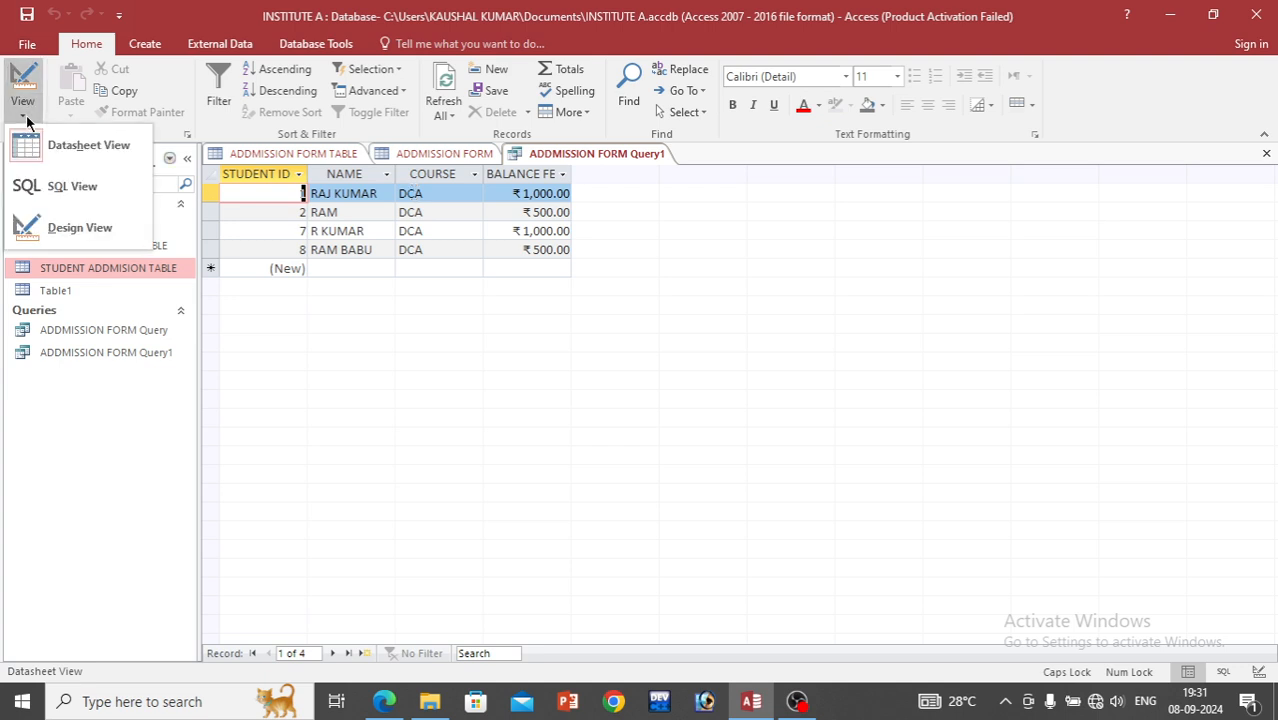
click(72, 226)
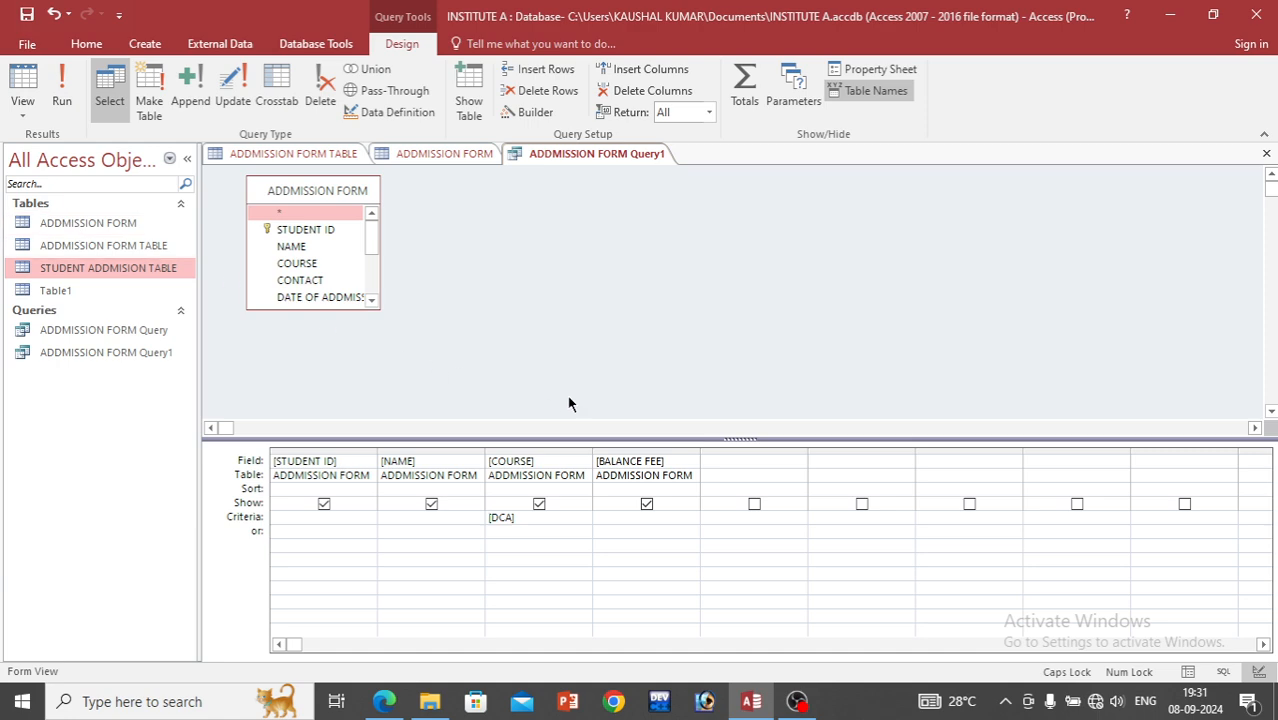
click(62, 104)
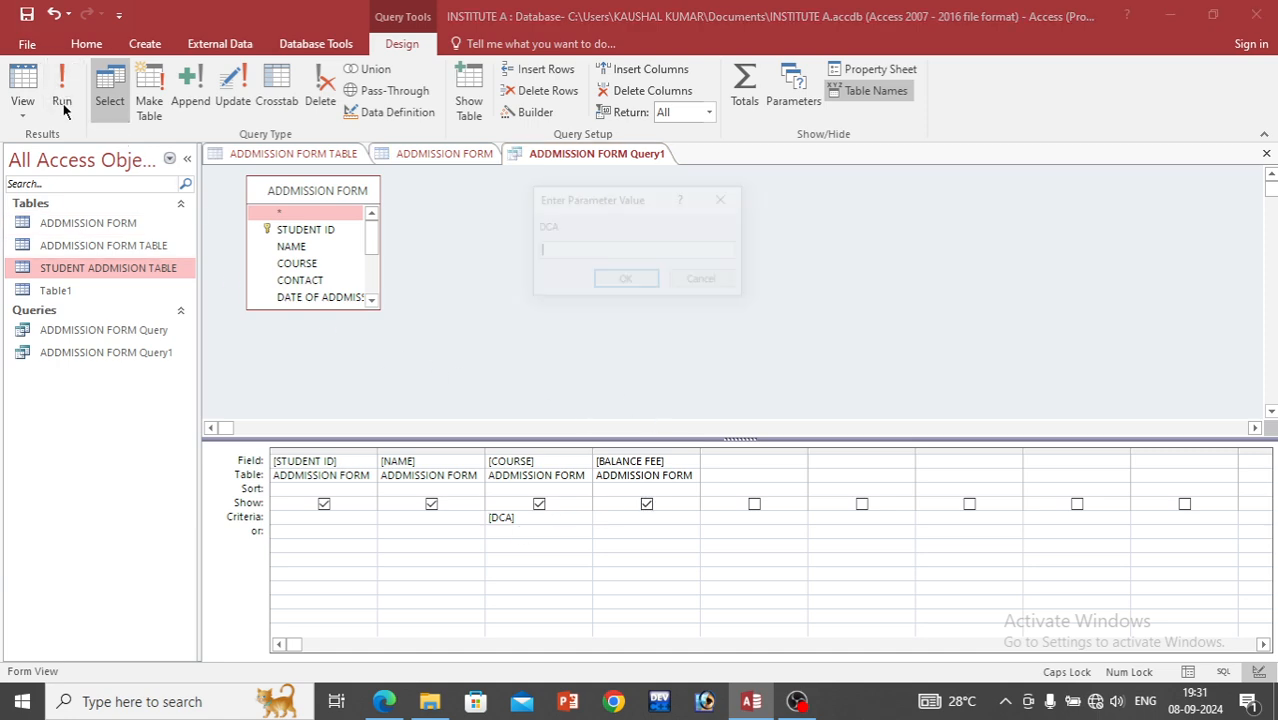
text(ADCA)
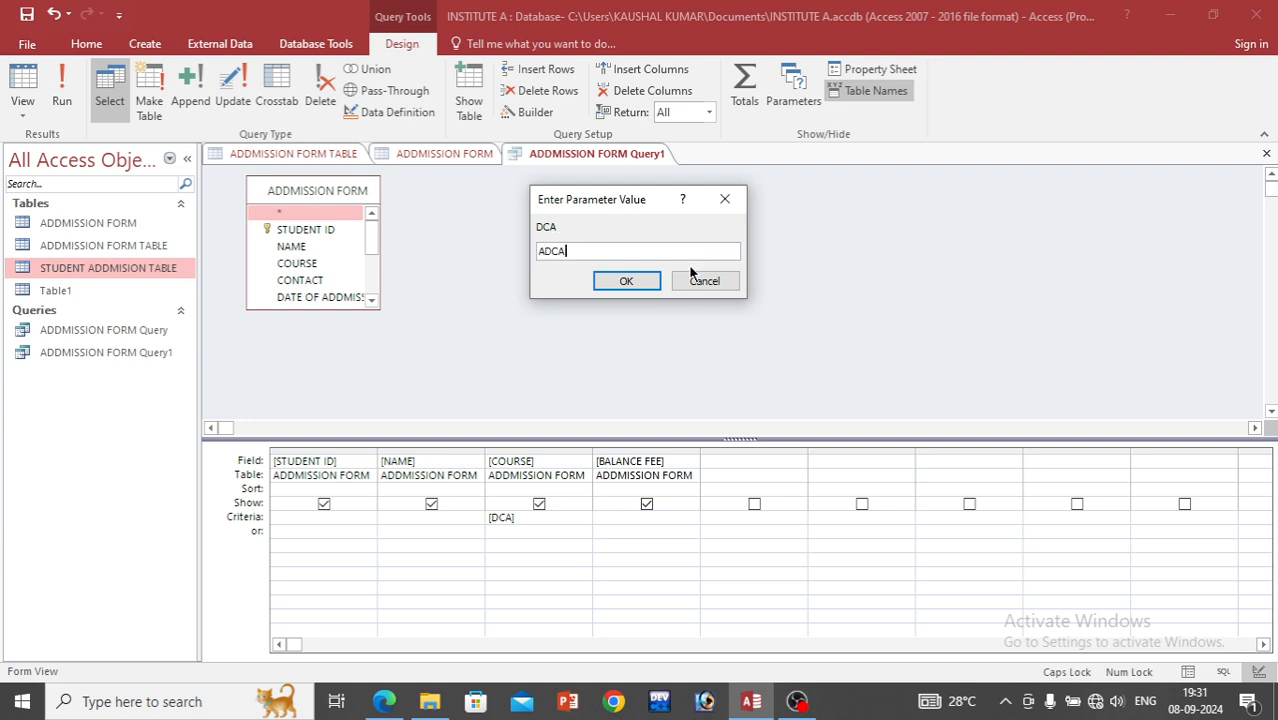
click(626, 281)
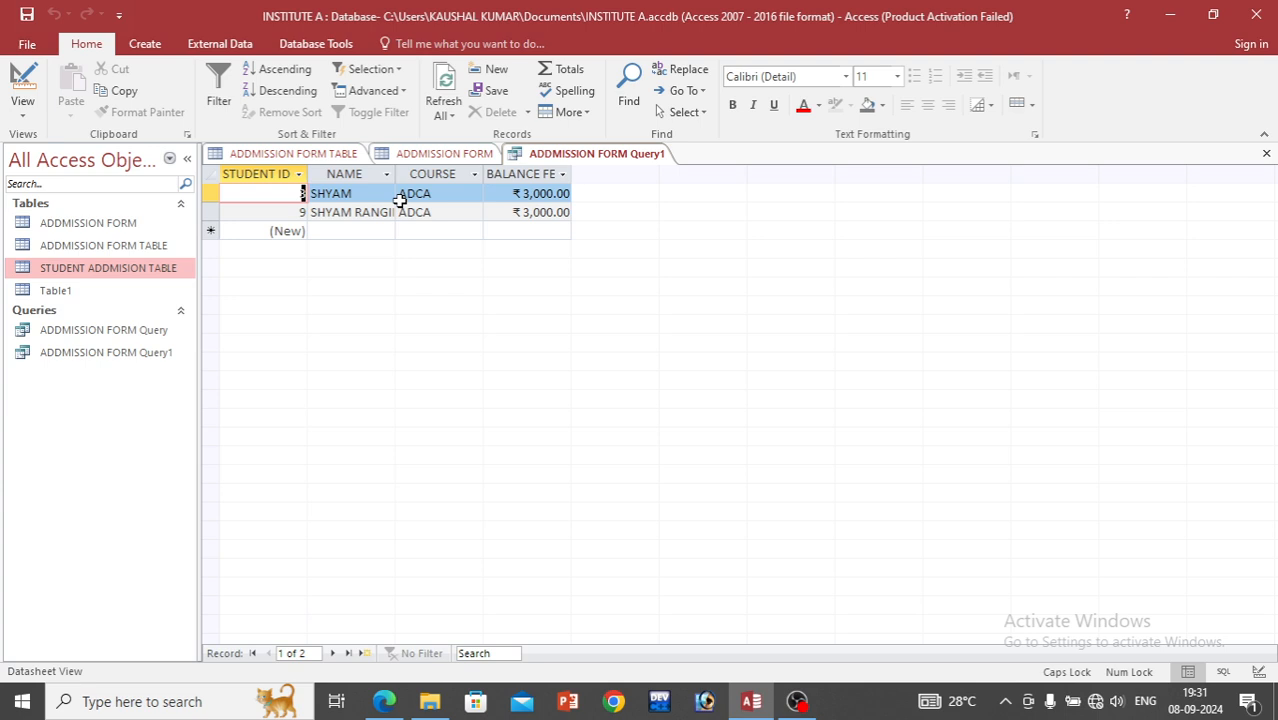
Remove the [DCA] criteria from the COURSE field in the query design and rerun the query without a filter.
click(24, 110)
click(80, 231)
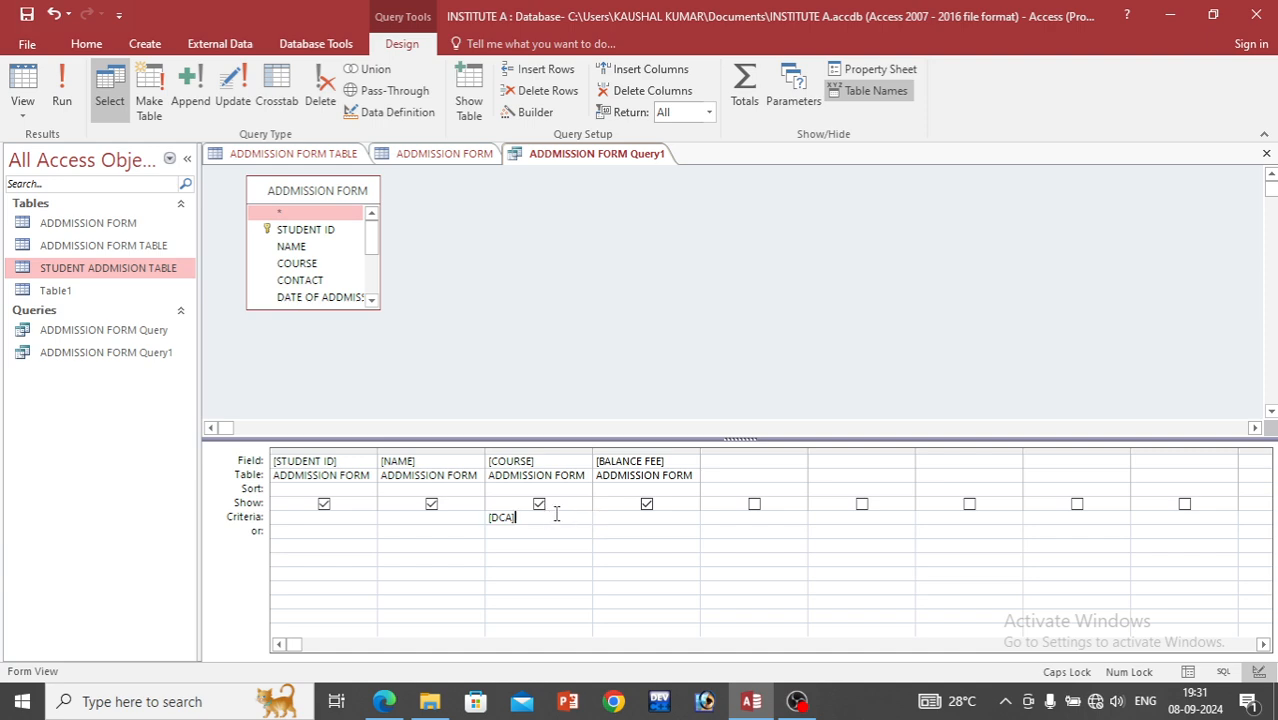
key(BackSpace)
key(BackSpace)
key(BackSpace)
key(BackSpace)
key(BackSpace)
click(62, 95)
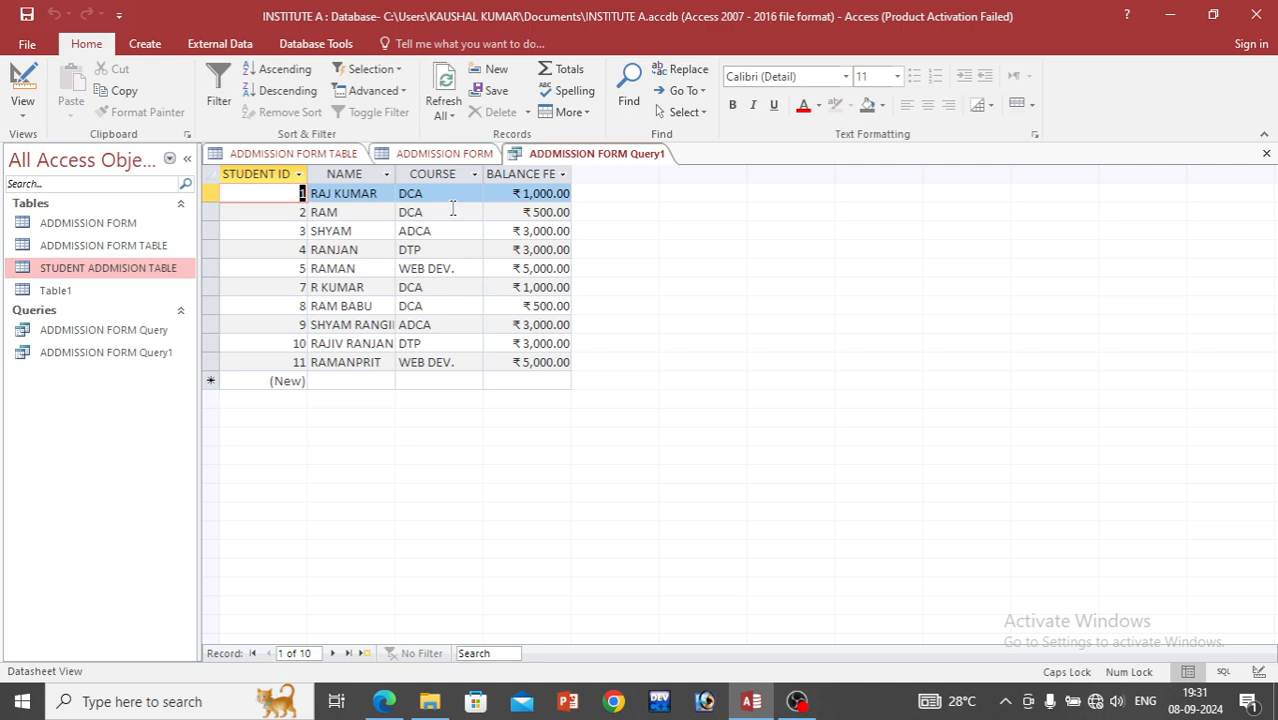
Create a blank form and list the ADDMISSION FORM table's fields for adding to it.
click(145, 43)
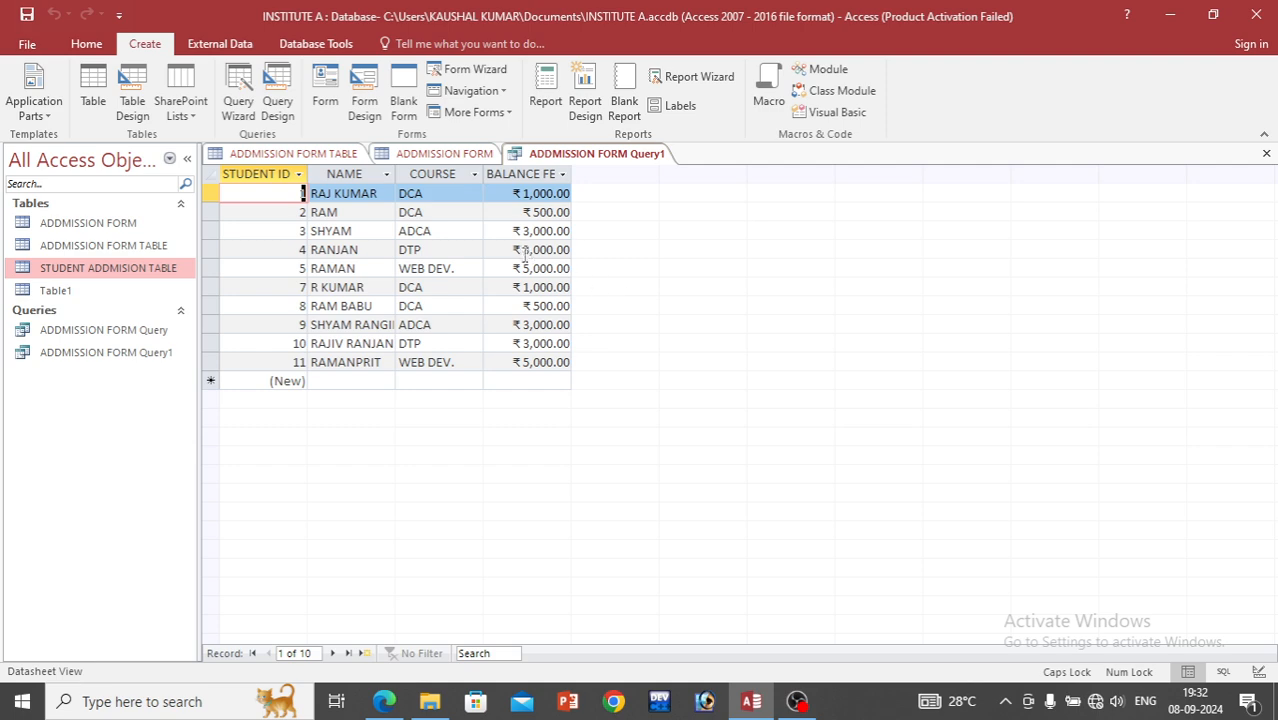
click(403, 90)
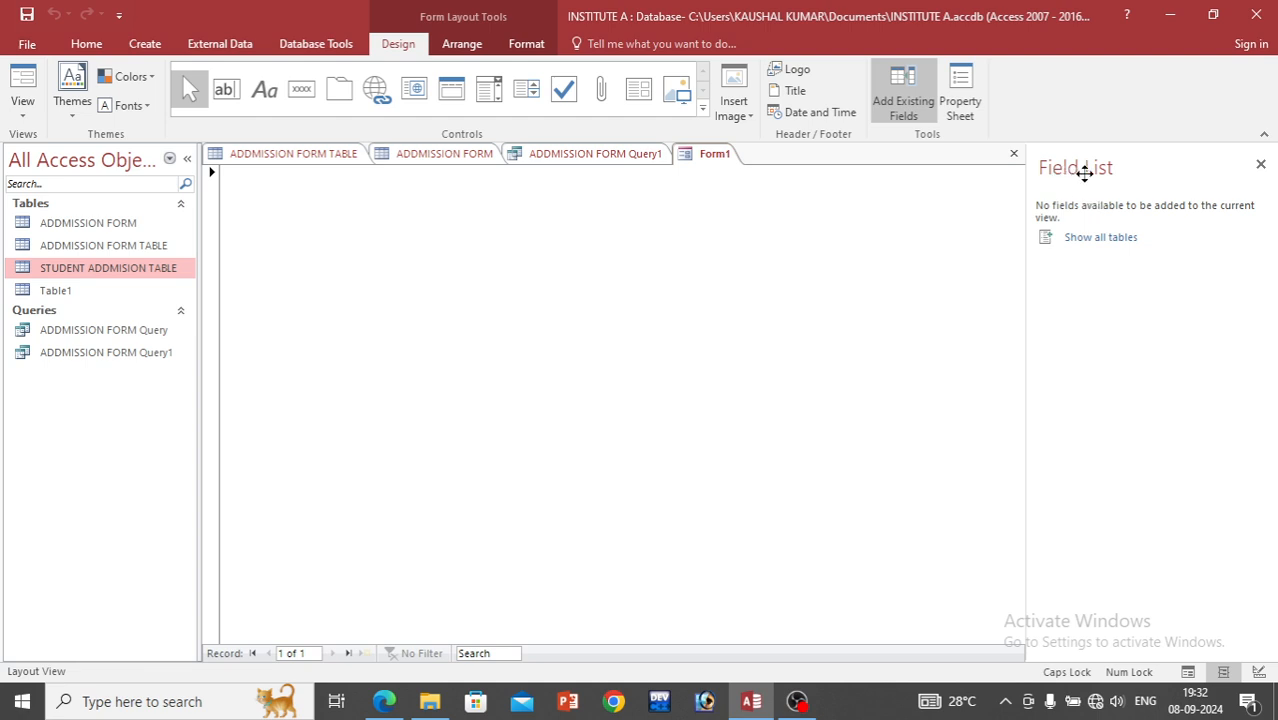
click(1117, 240)
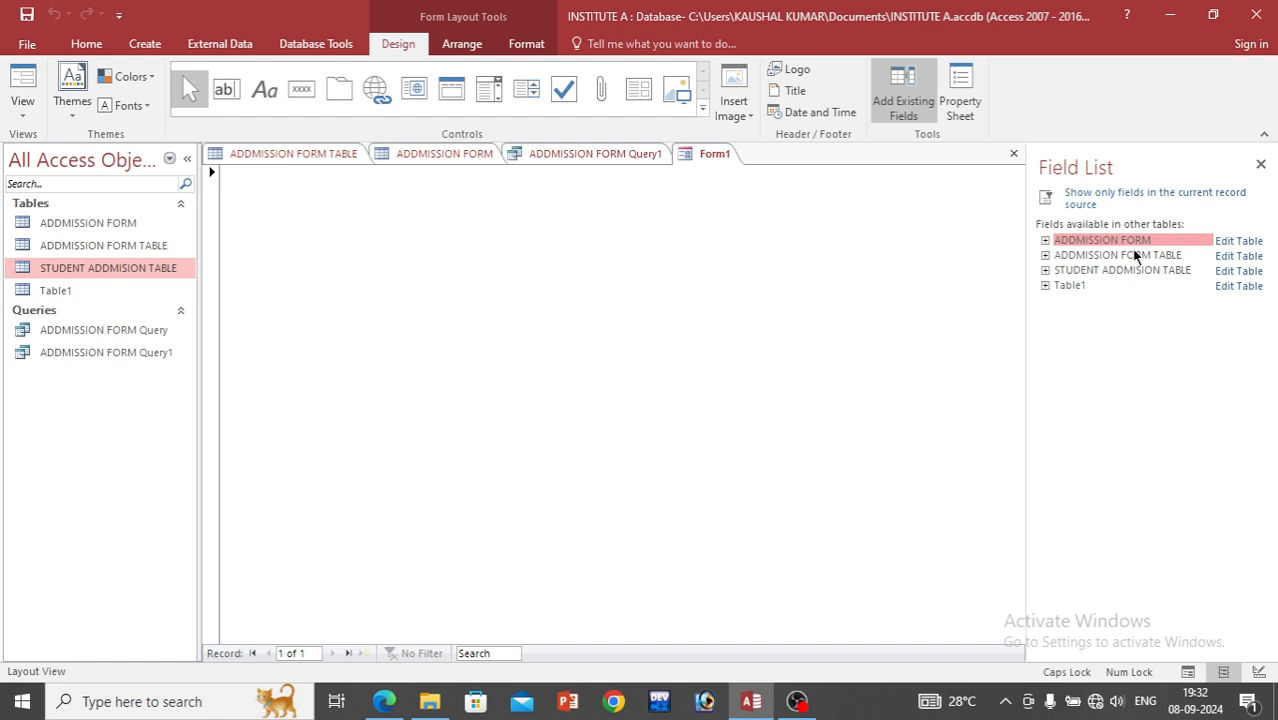
click(1045, 241)
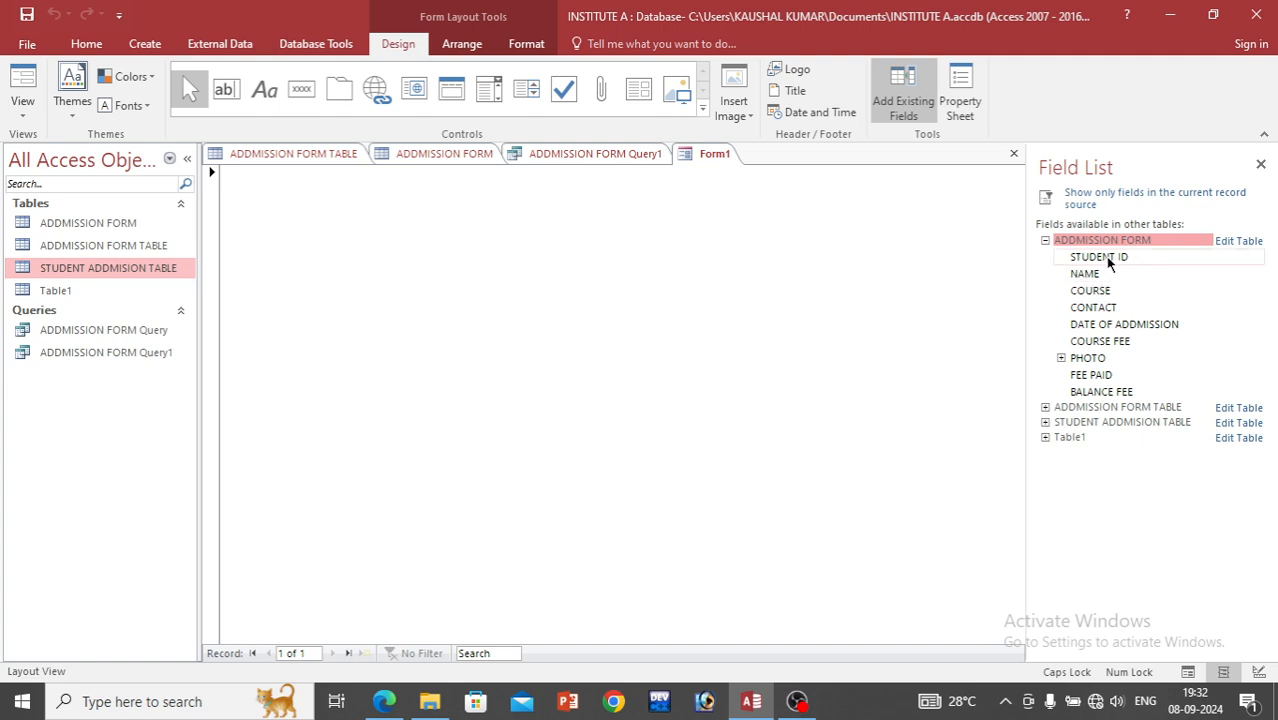
Add STUDENT ID, NAME, COURSE, CONTACT, DATE OF ADDMISSION, COURSE FEE, PHOTO, FEE PAID and BALANCE FEE to the form in a stacked column.
drag(1104, 257, 322, 205)
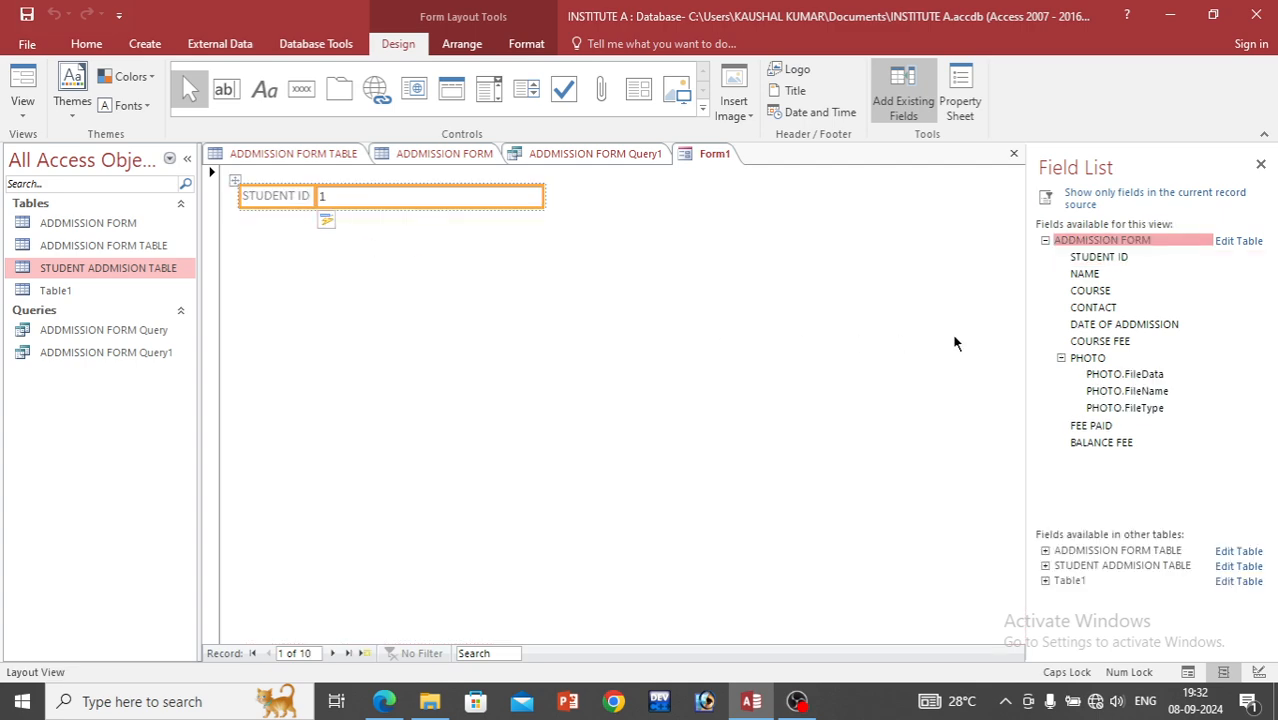
drag(1085, 274, 338, 248)
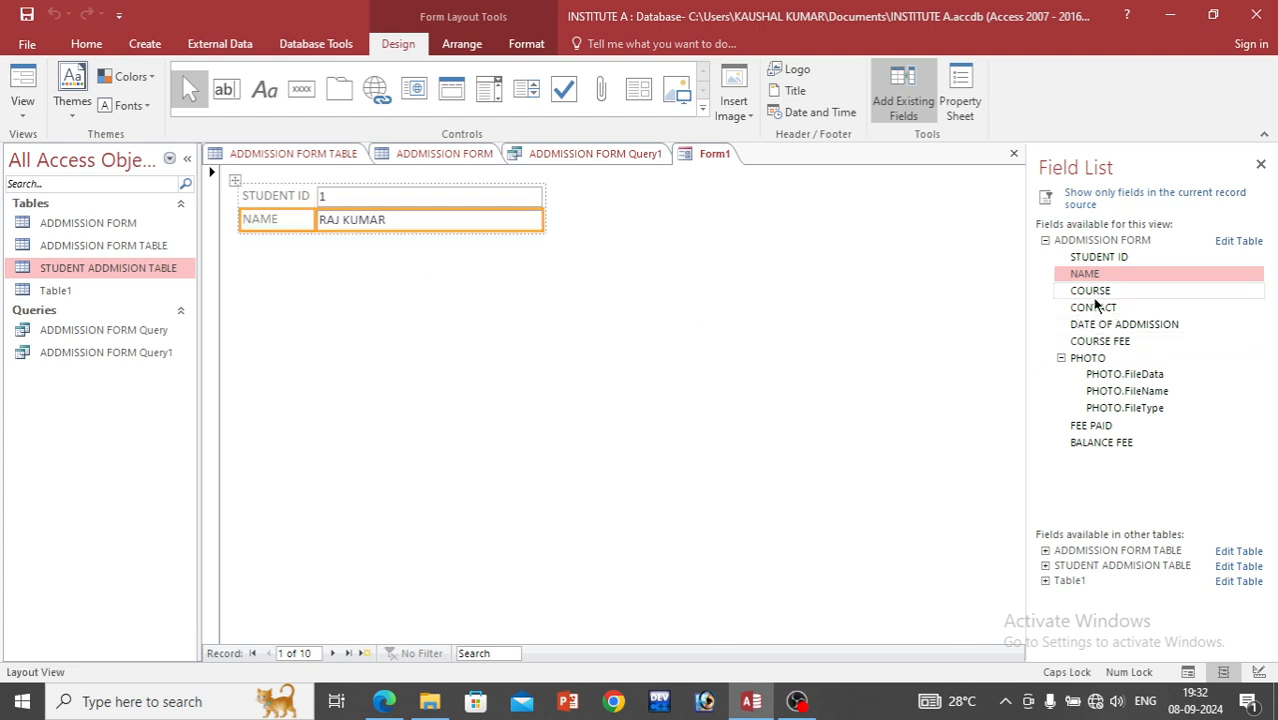
drag(1090, 290, 326, 289)
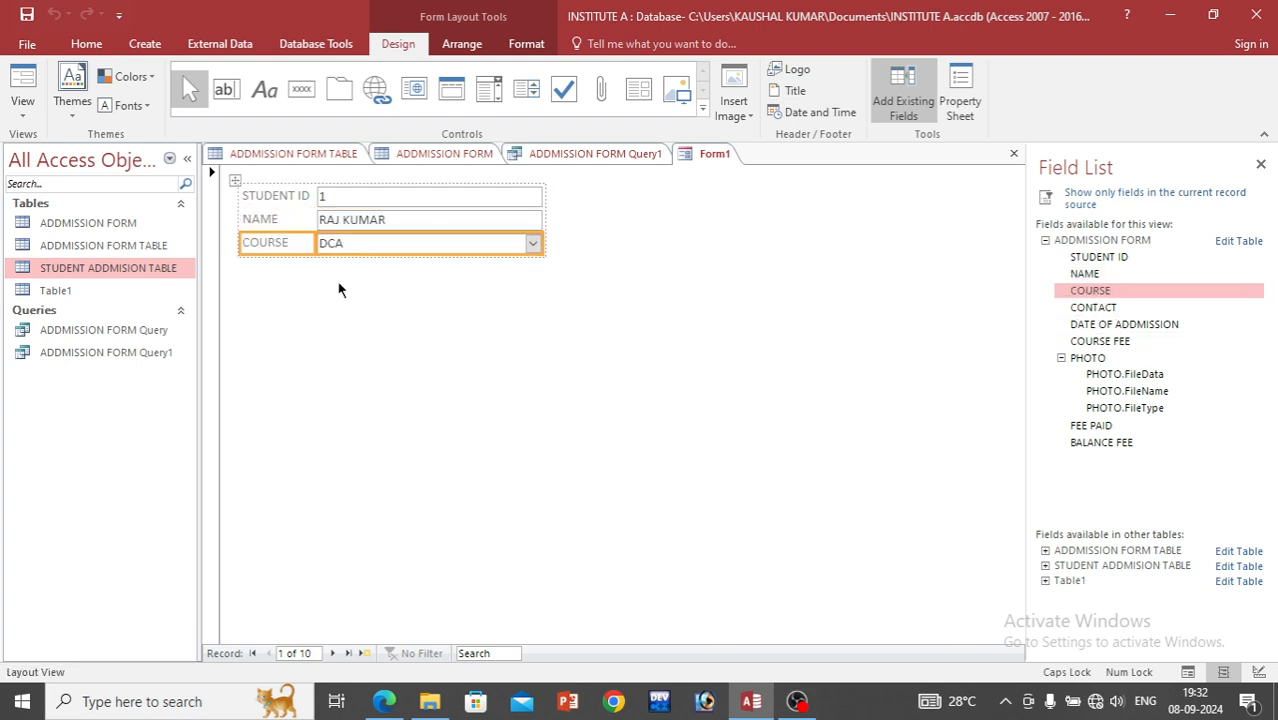
drag(1110, 310, 300, 282)
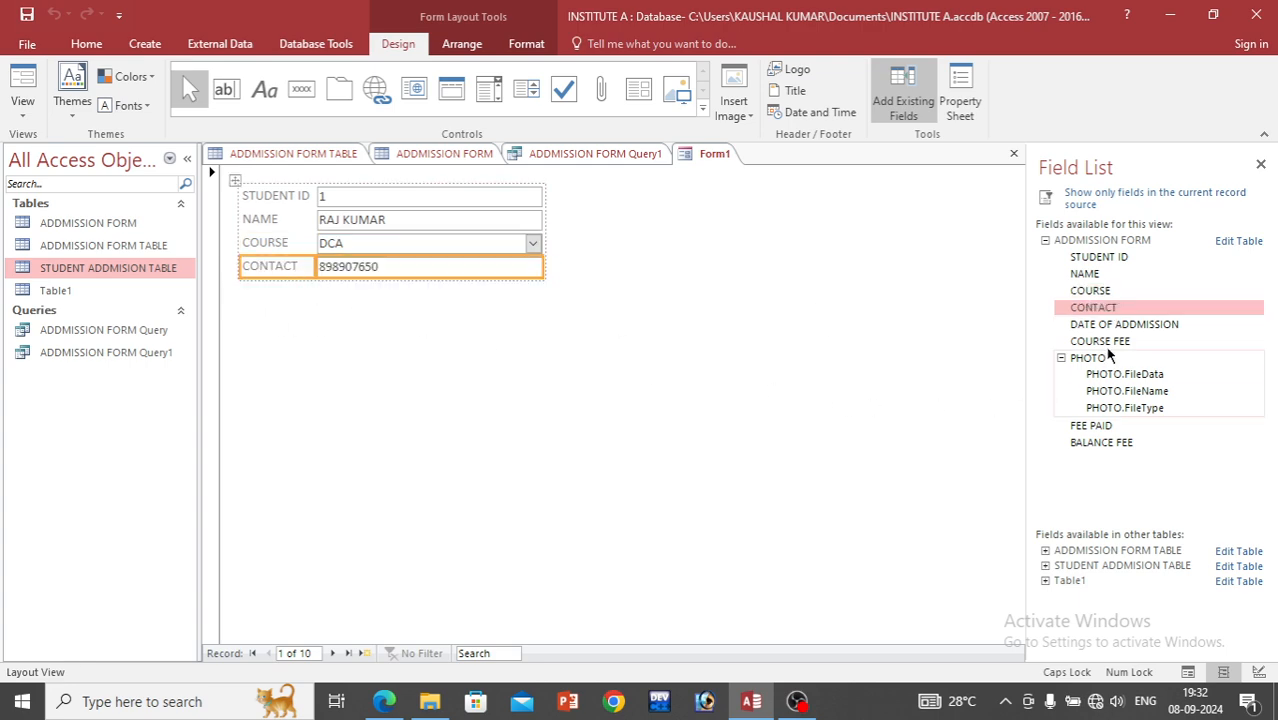
drag(1090, 324, 302, 292)
drag(1100, 341, 313, 340)
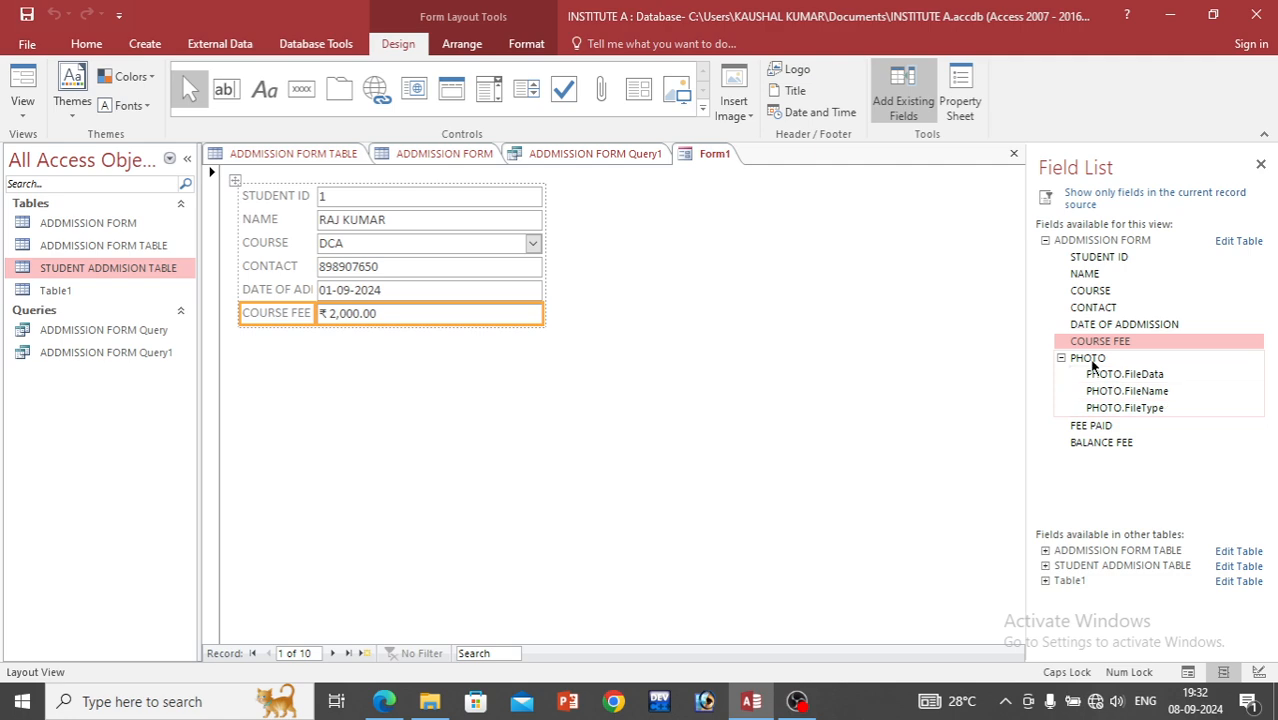
drag(1090, 362, 338, 398)
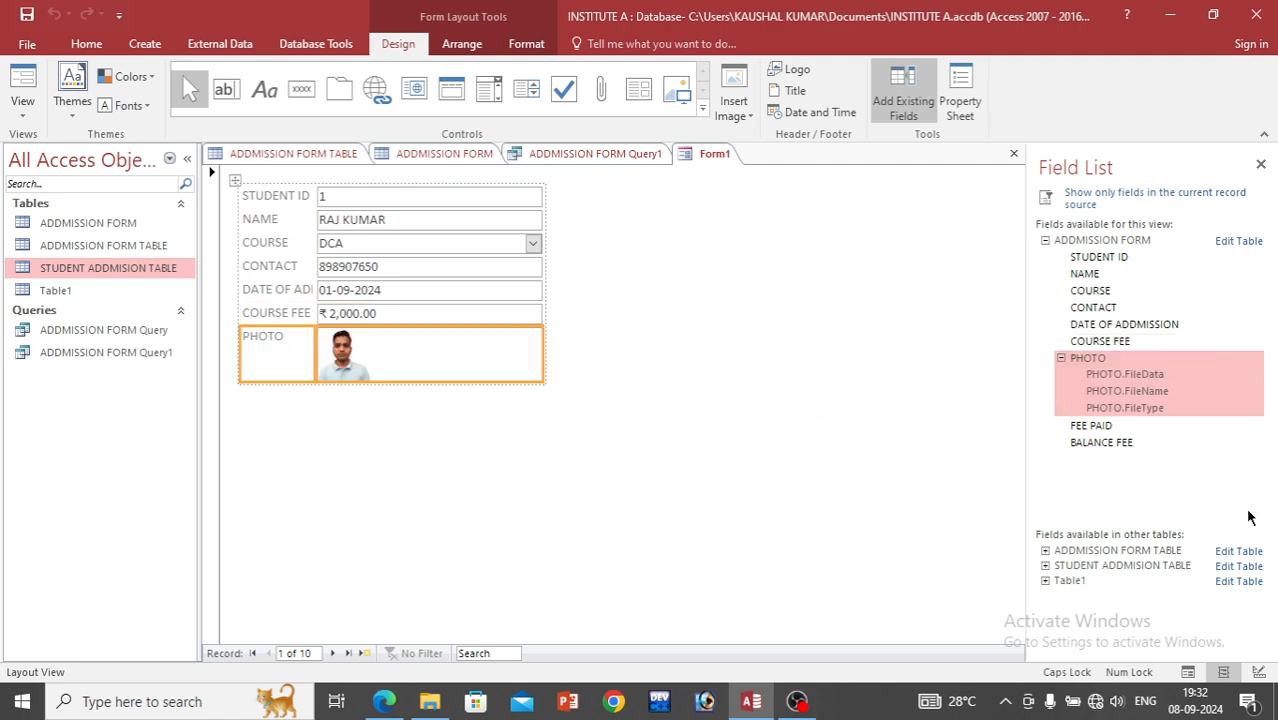
drag(1094, 432, 282, 430)
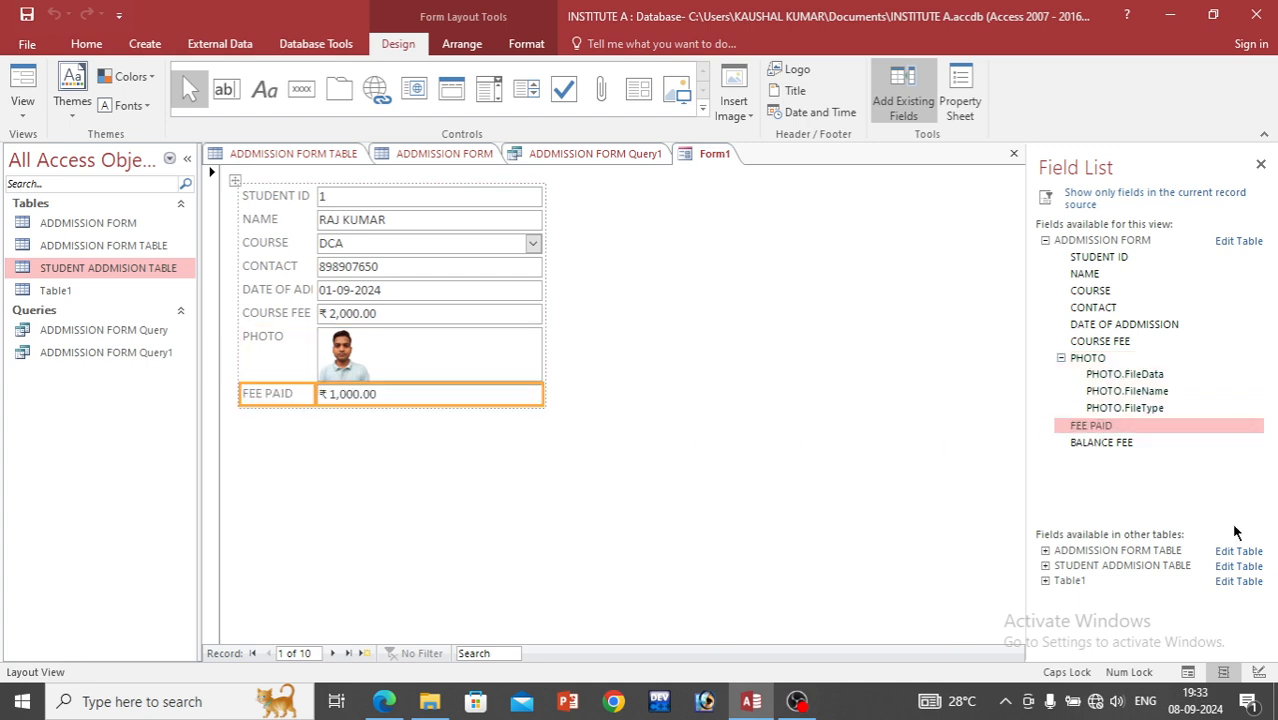
drag(1108, 448, 313, 431)
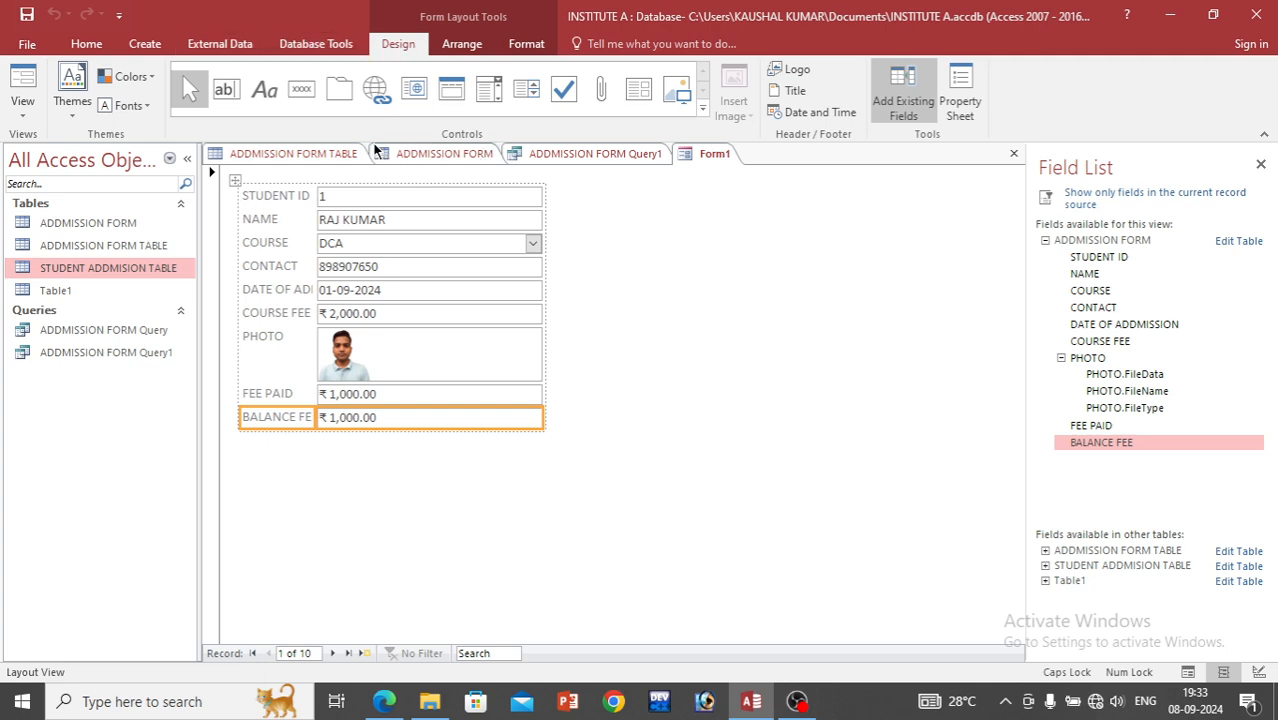
Add a command button below BALANCE FEE that goes to the first record, with the Go To First picture, and slightly widen the label column.
click(300, 90)
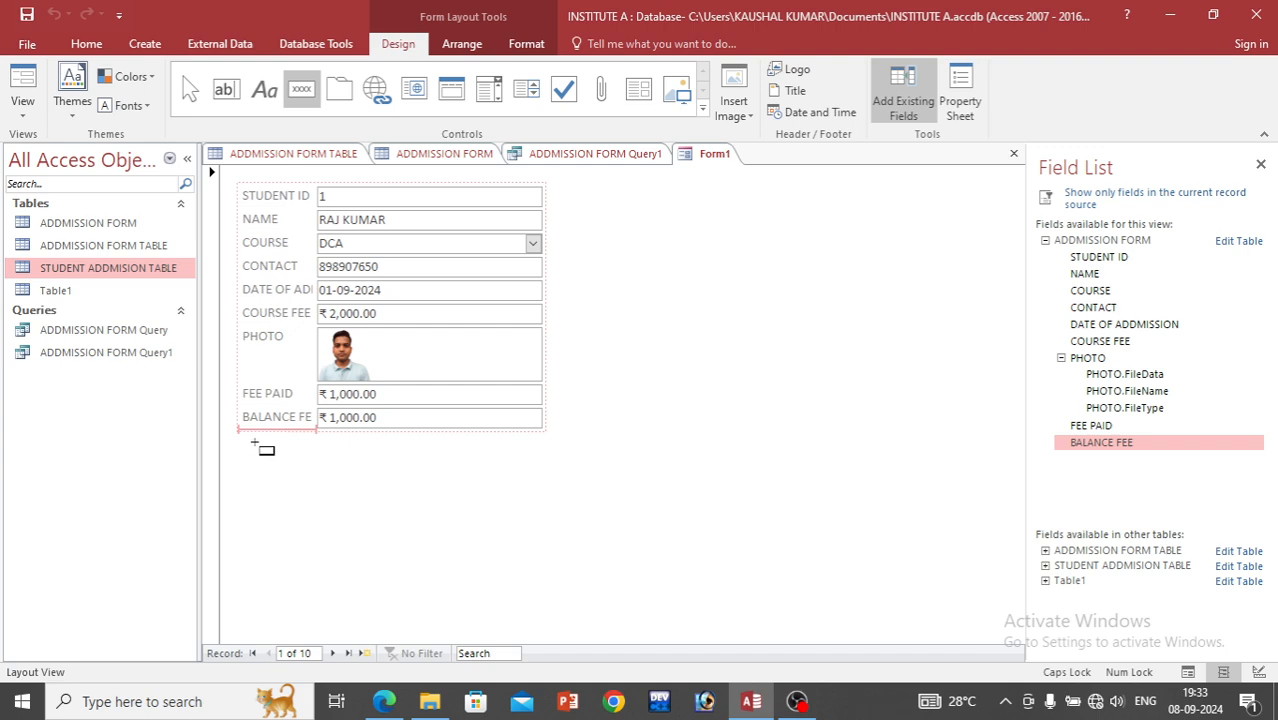
click(368, 494)
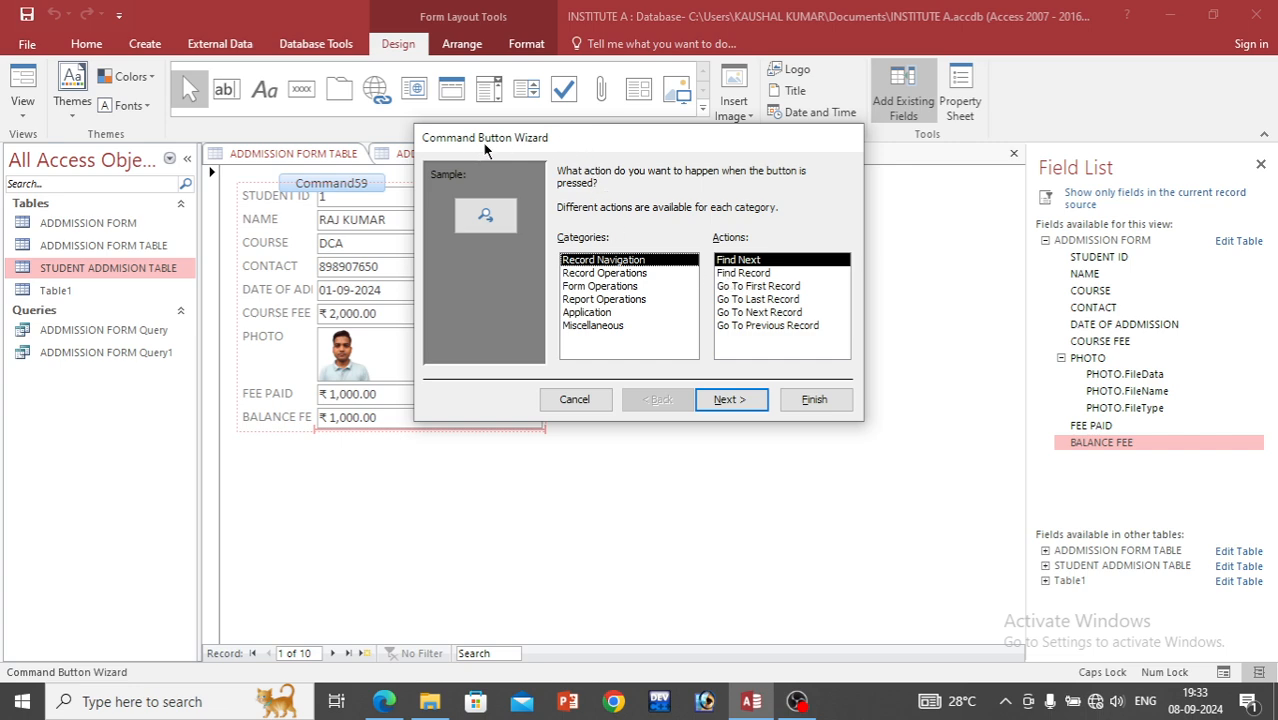
click(766, 287)
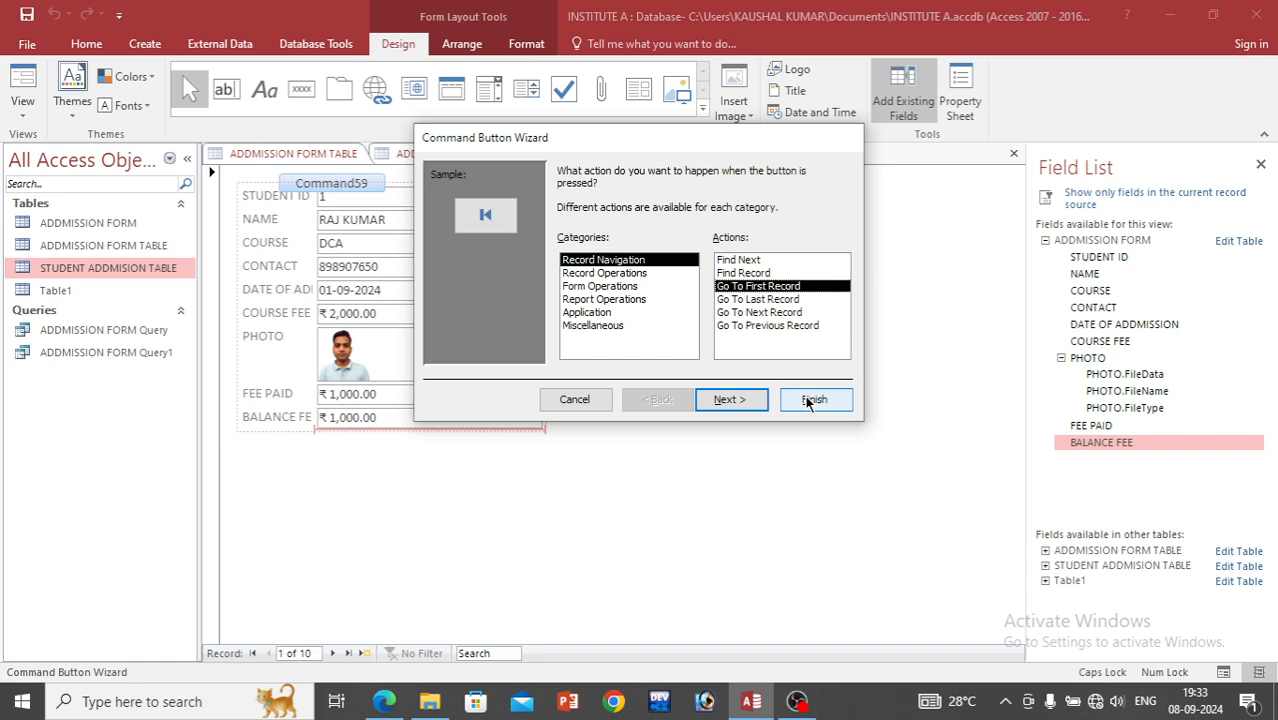
click(728, 399)
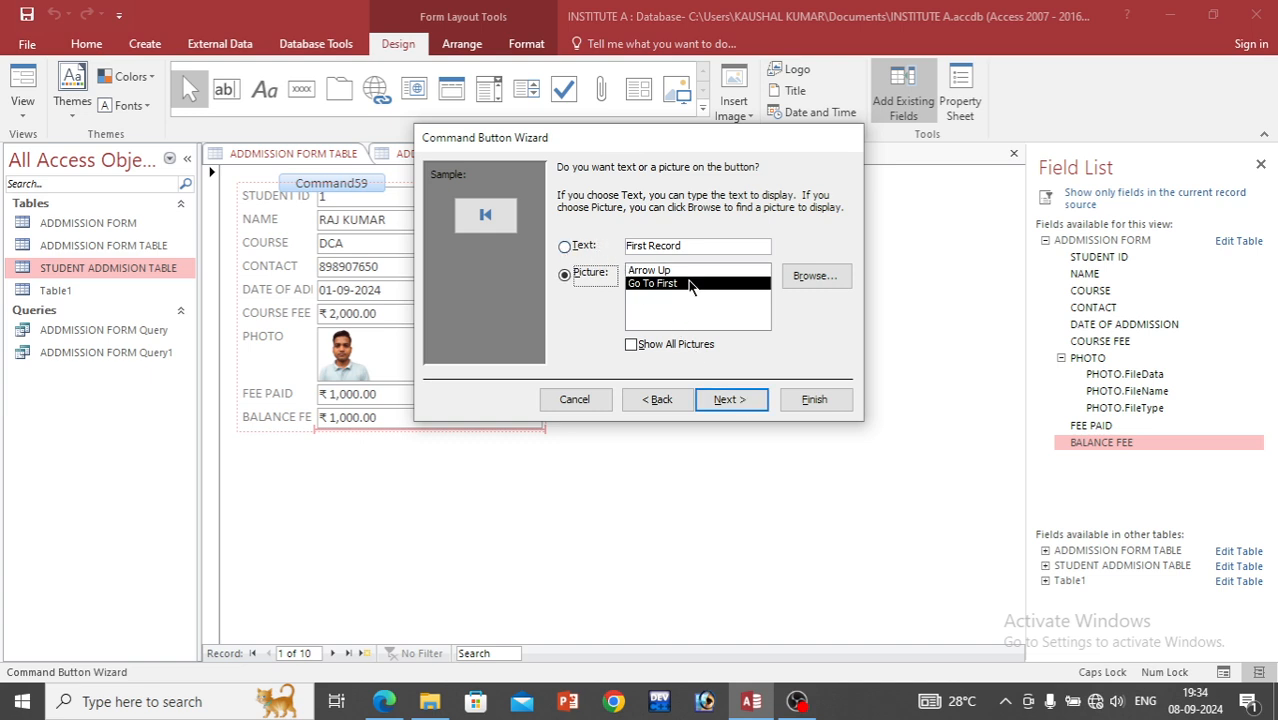
click(741, 400)
click(810, 400)
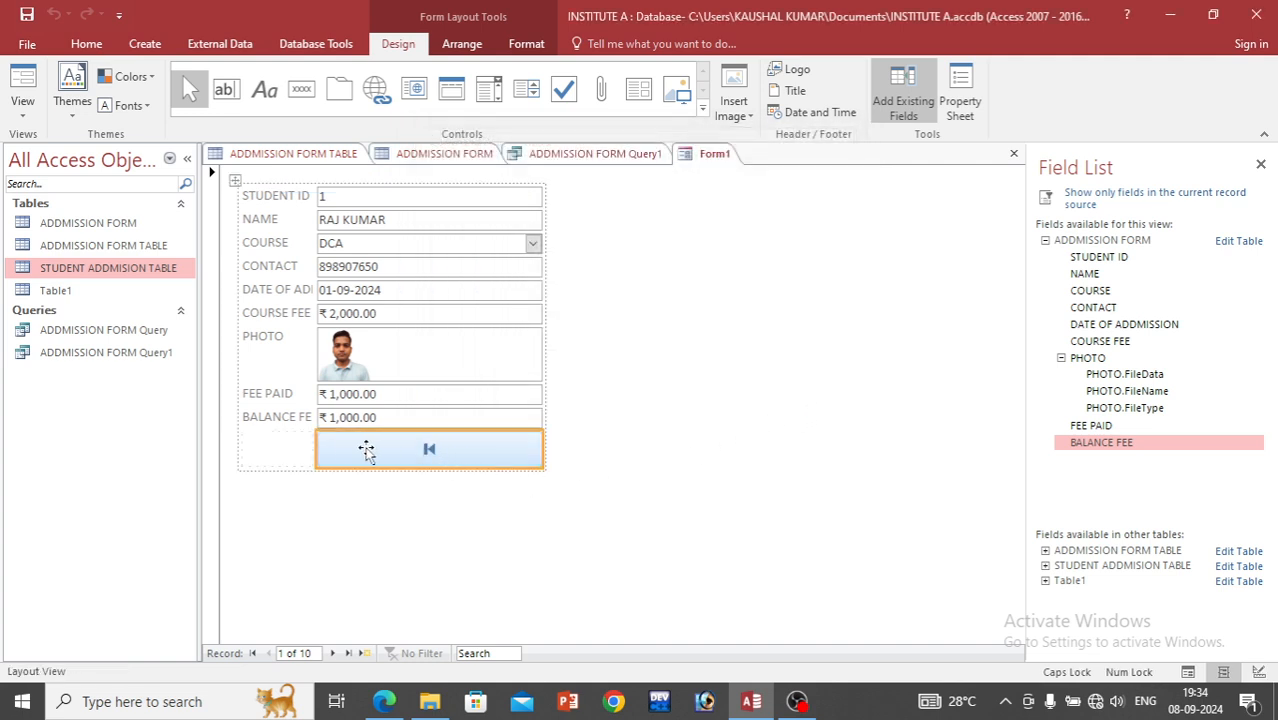
mouse_move(313, 448)
mouse_down()
mouse_move(331, 447)
mouse_move(318, 447)
mouse_up()
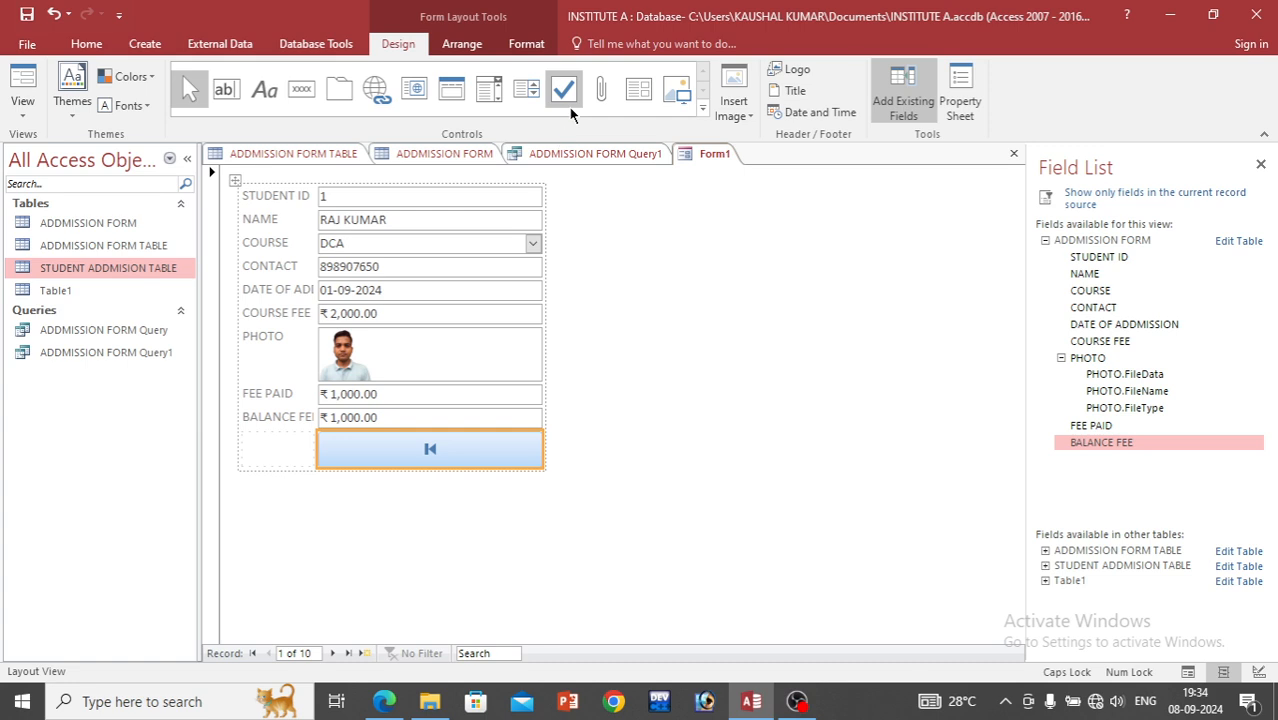
Add a command button below the first-record button that goes to the next record, using the Go To Next picture.
click(302, 92)
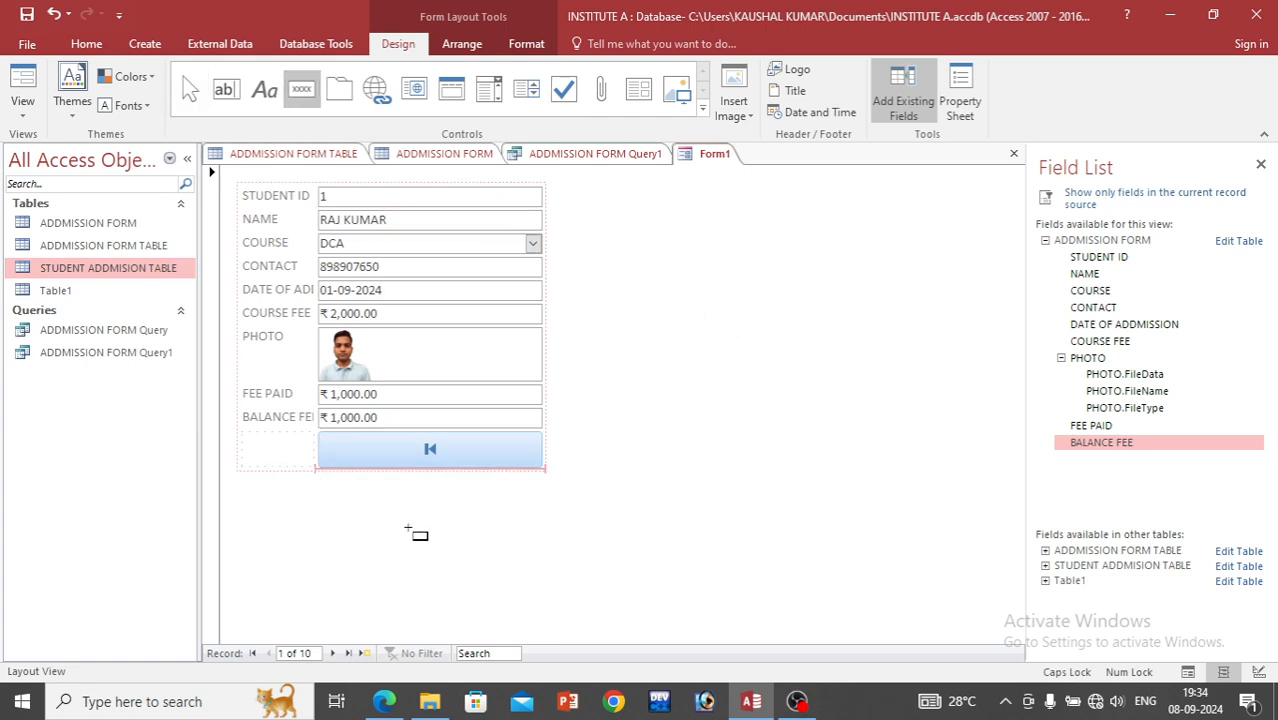
click(505, 550)
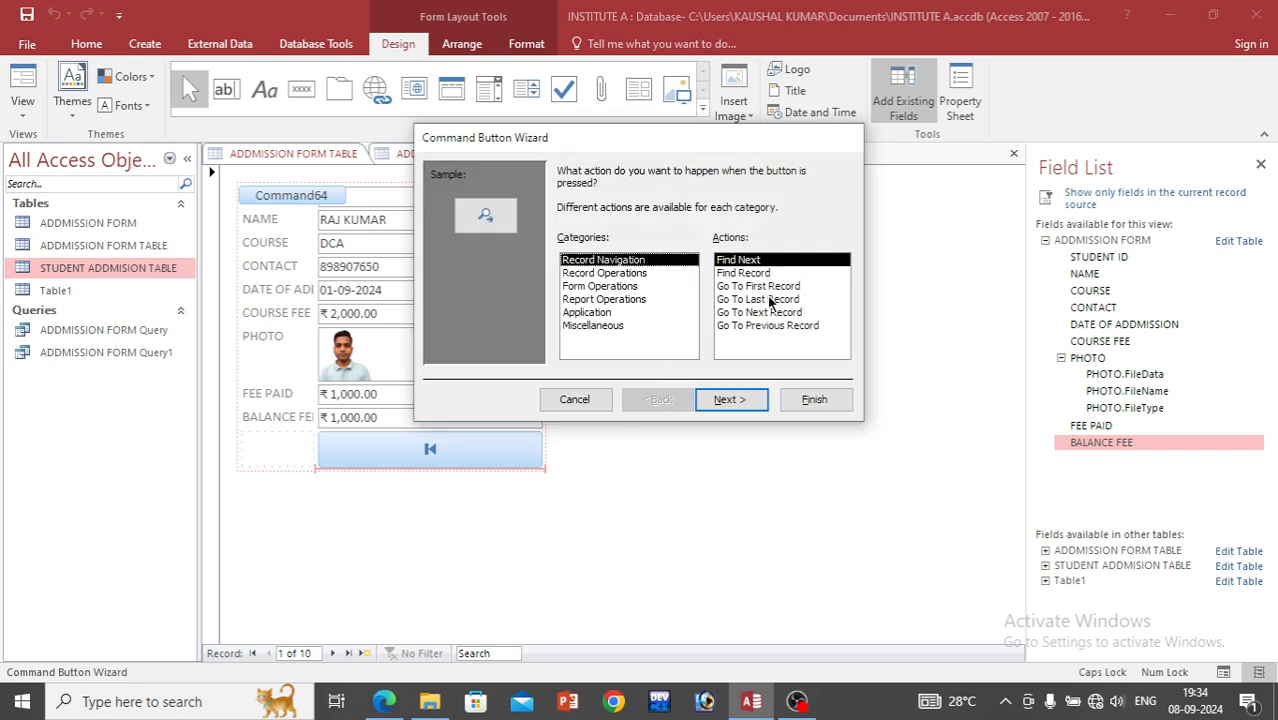
click(770, 300)
click(772, 313)
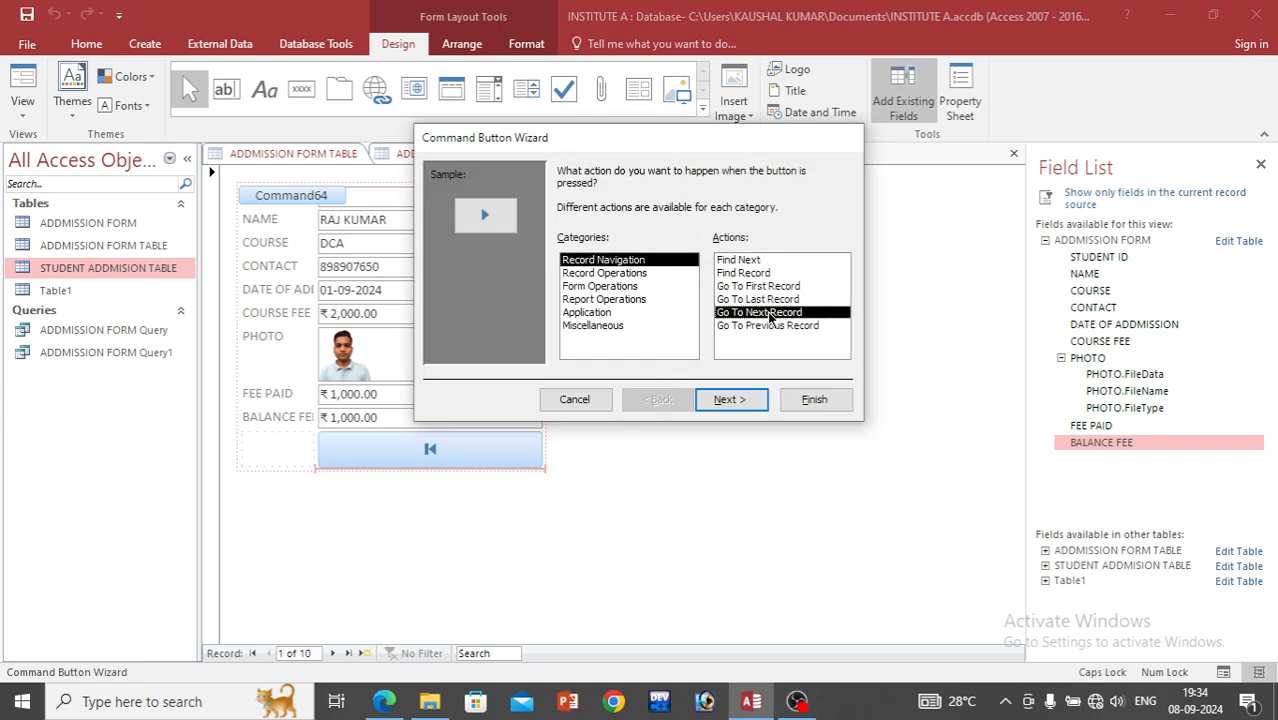
click(747, 400)
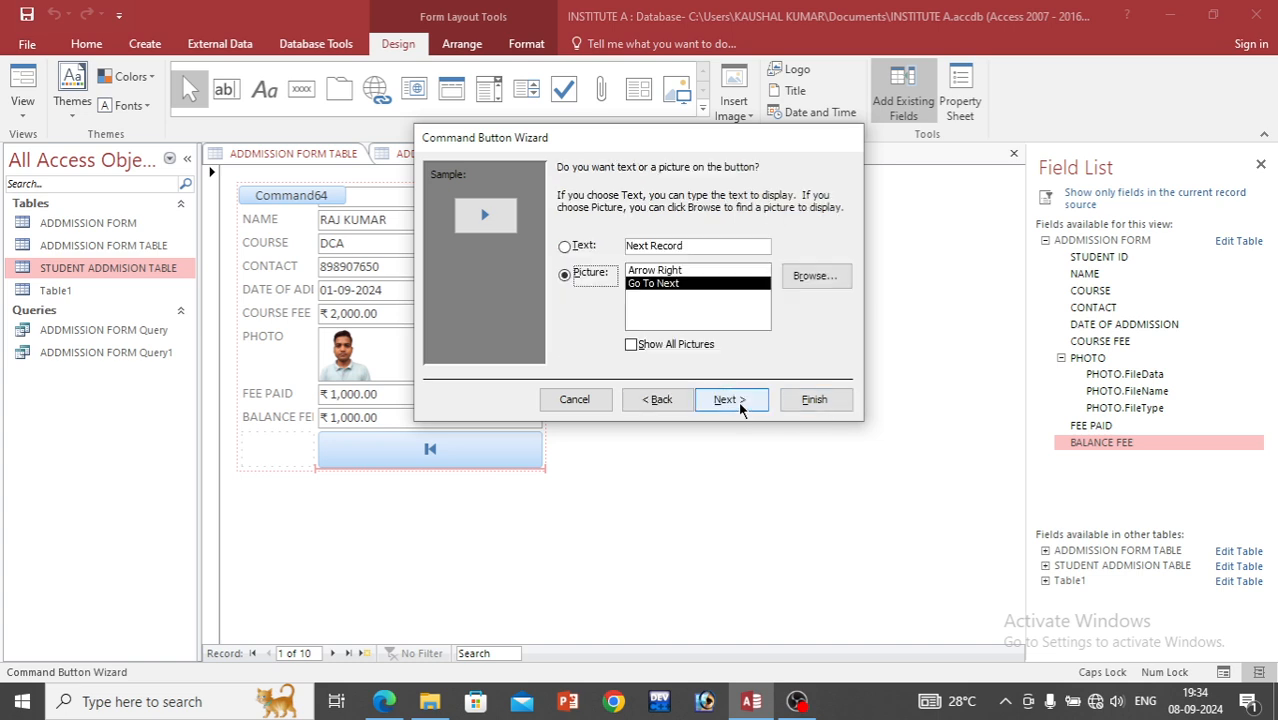
click(812, 402)
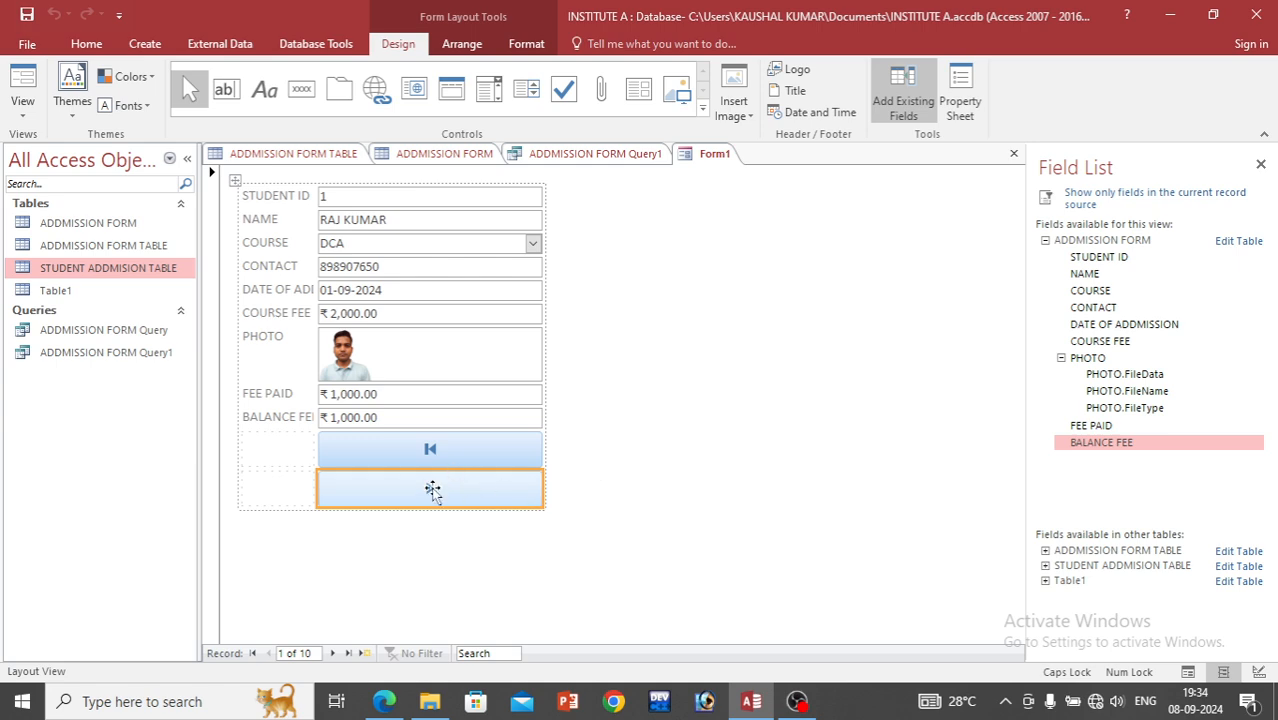
Add a command button below the next-record button for the Save Record operation, showing the text Save Record.
click(301, 89)
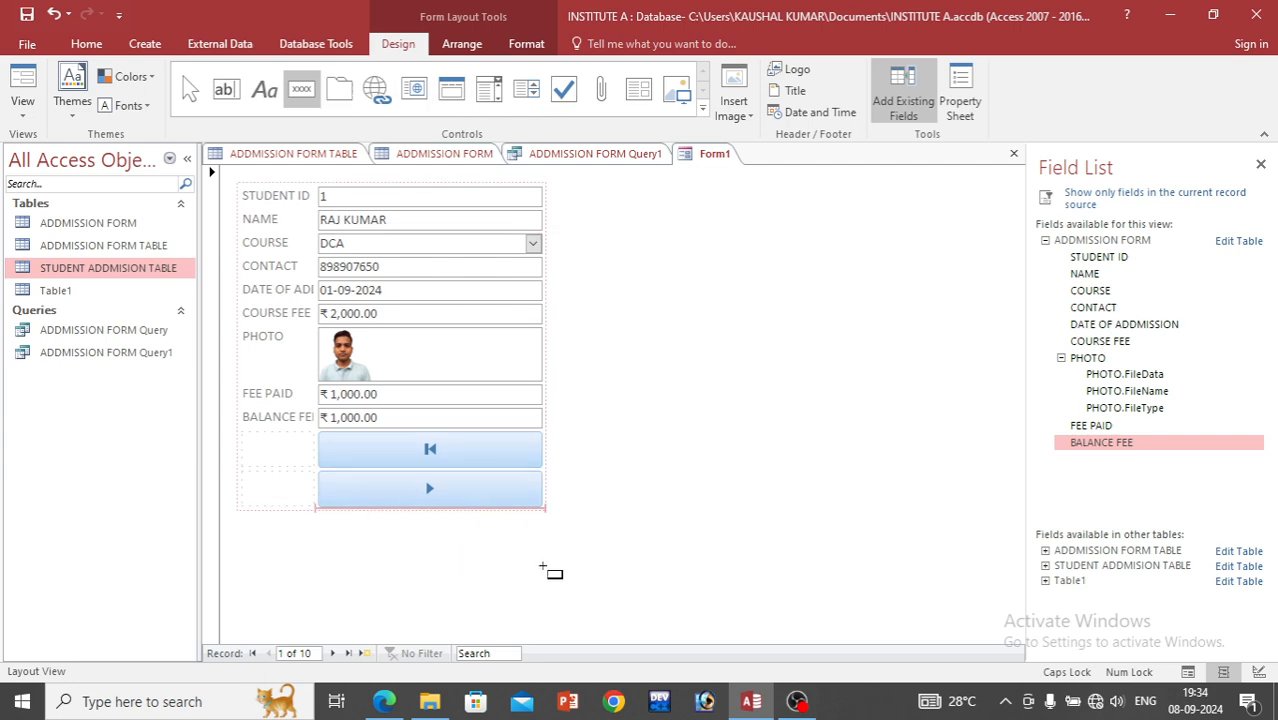
click(542, 568)
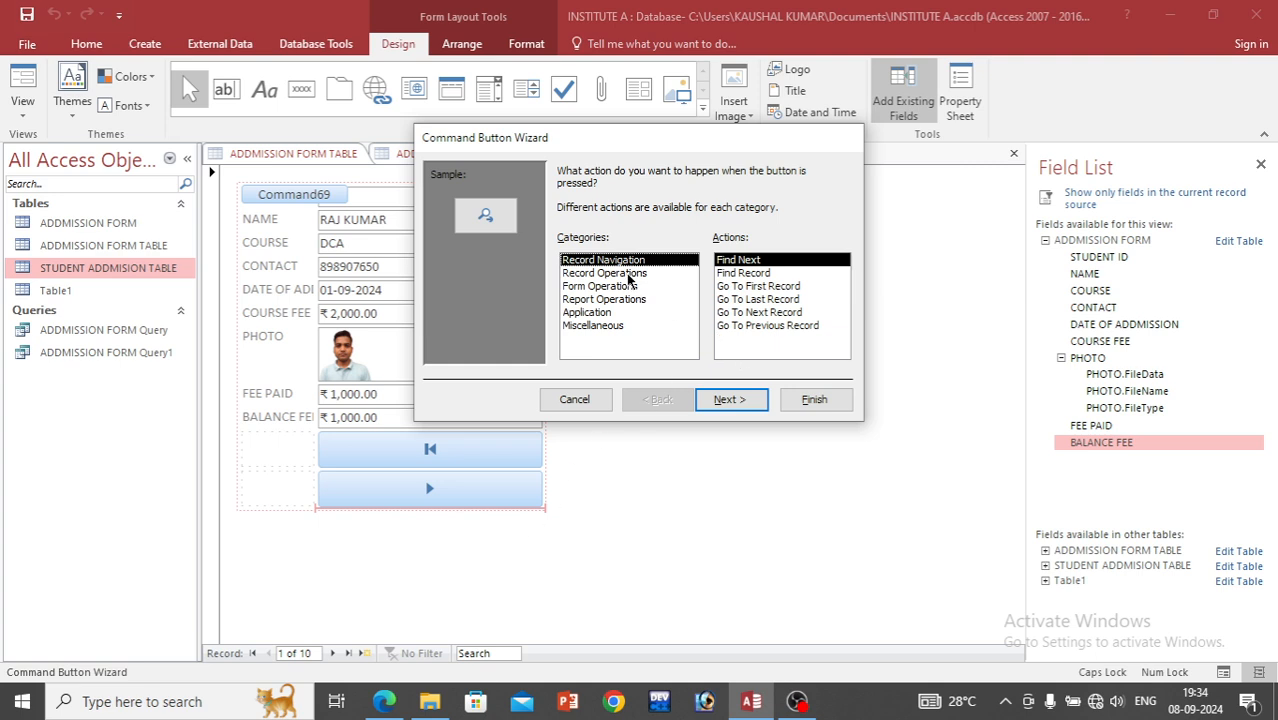
click(628, 274)
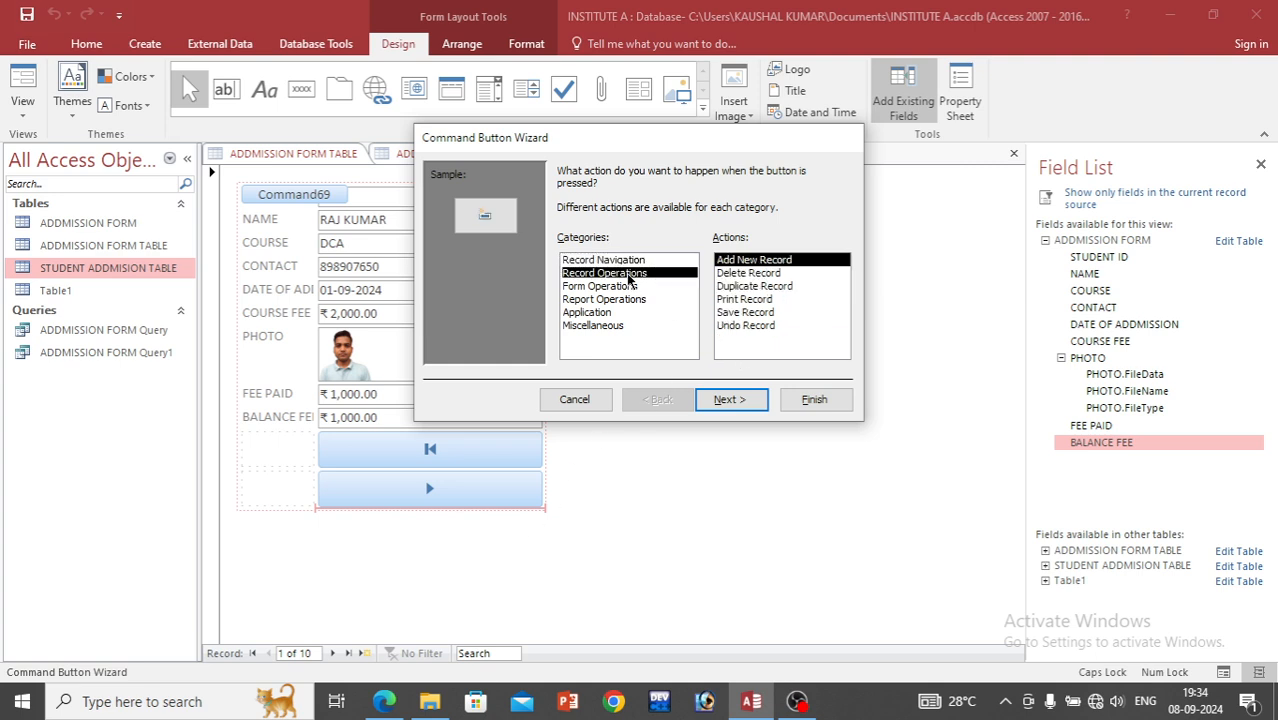
click(756, 318)
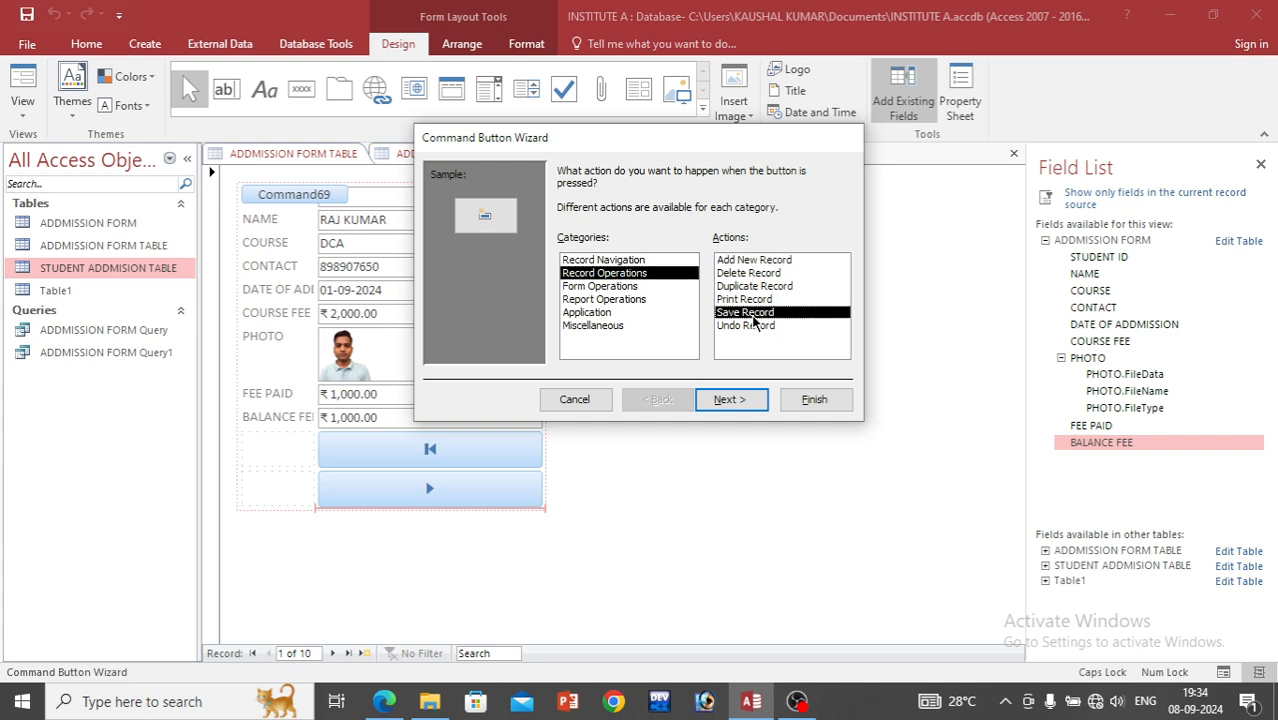
click(745, 401)
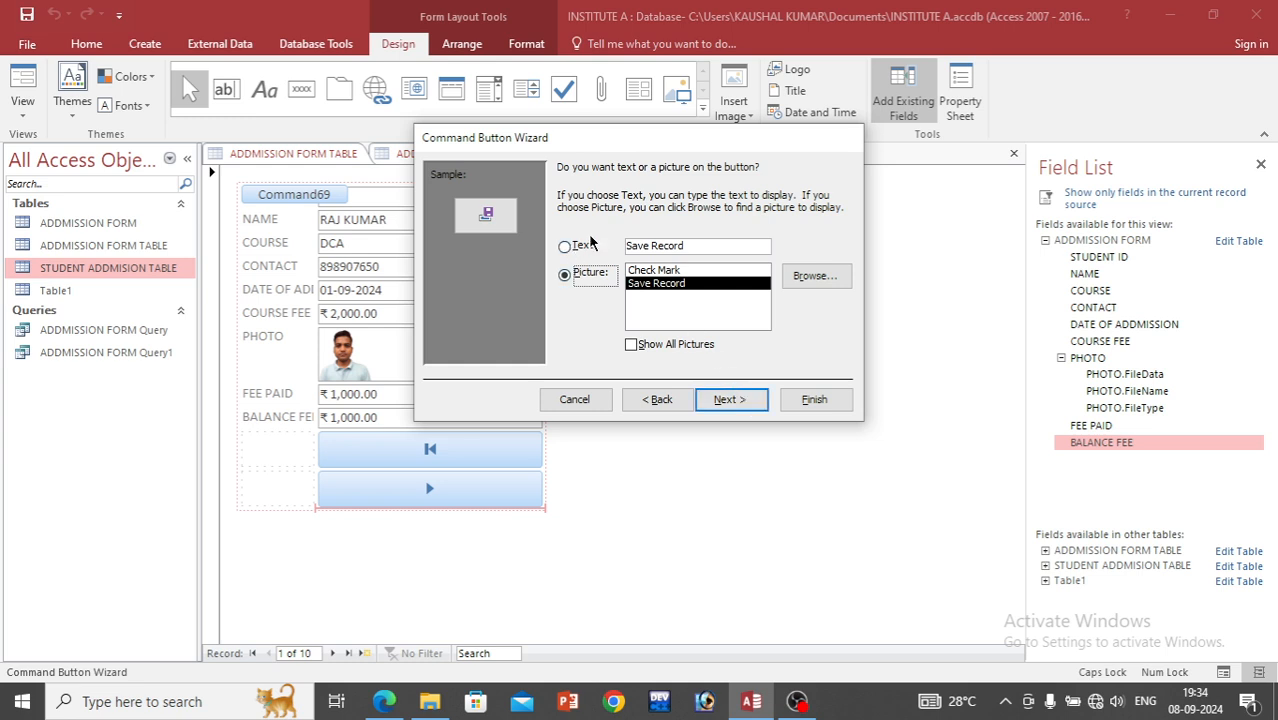
click(564, 247)
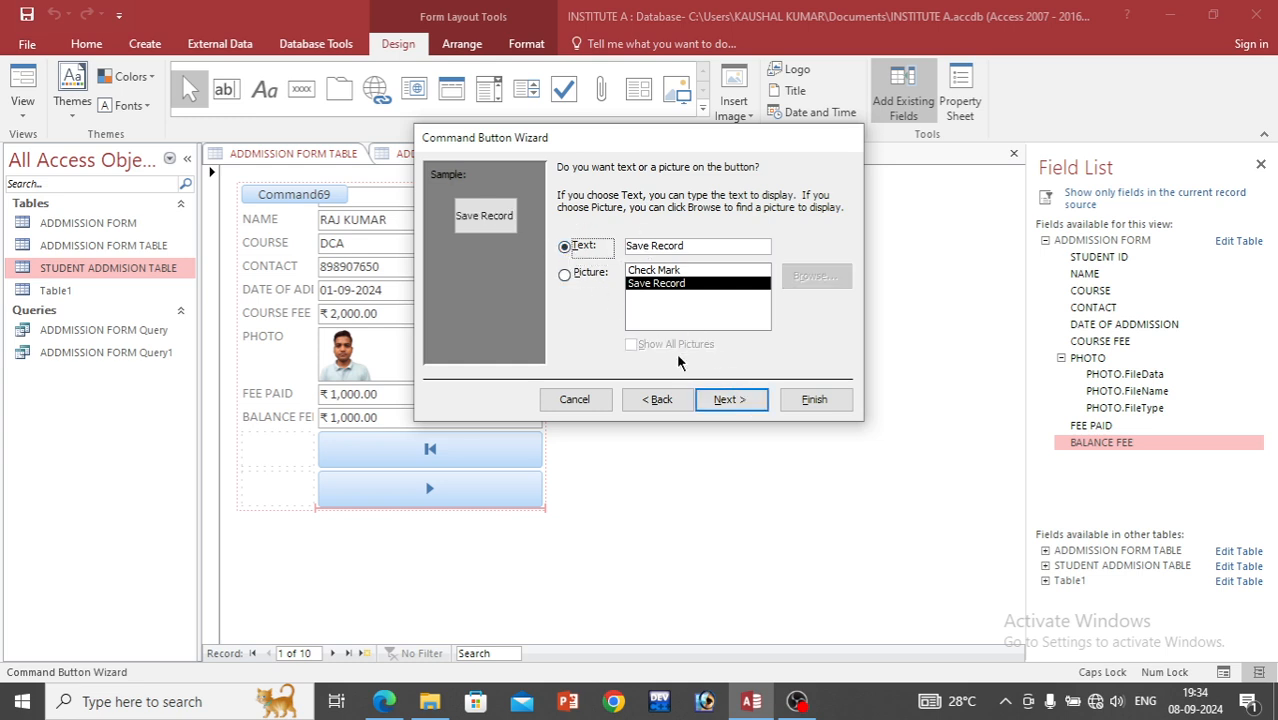
click(728, 400)
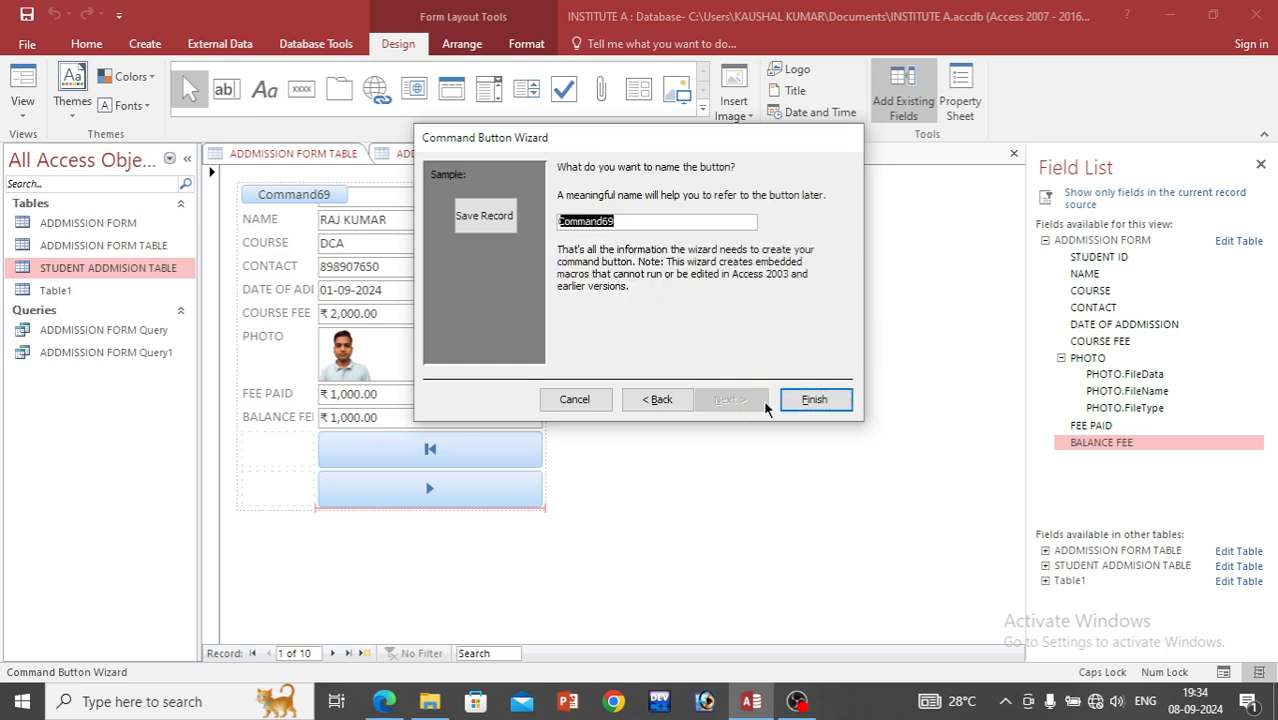
click(812, 400)
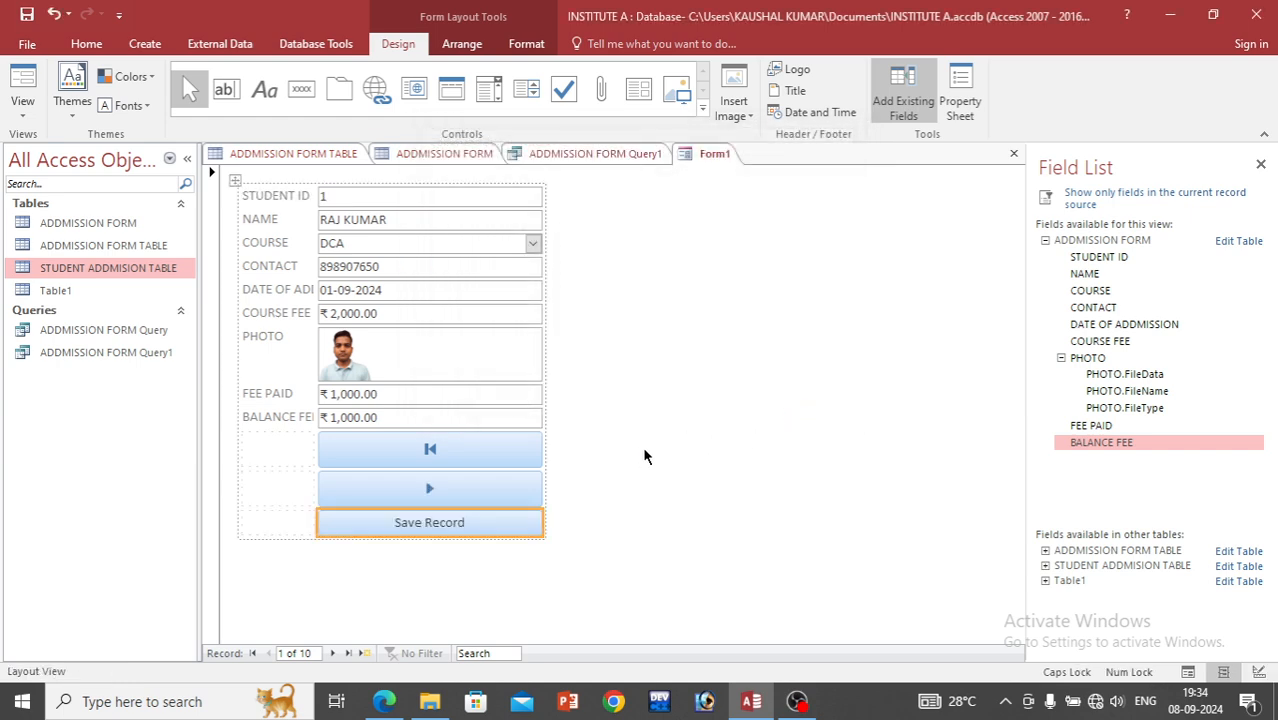
Add a command button below Save Record for the Delete Record operation, showing the text Delete Record.
click(305, 100)
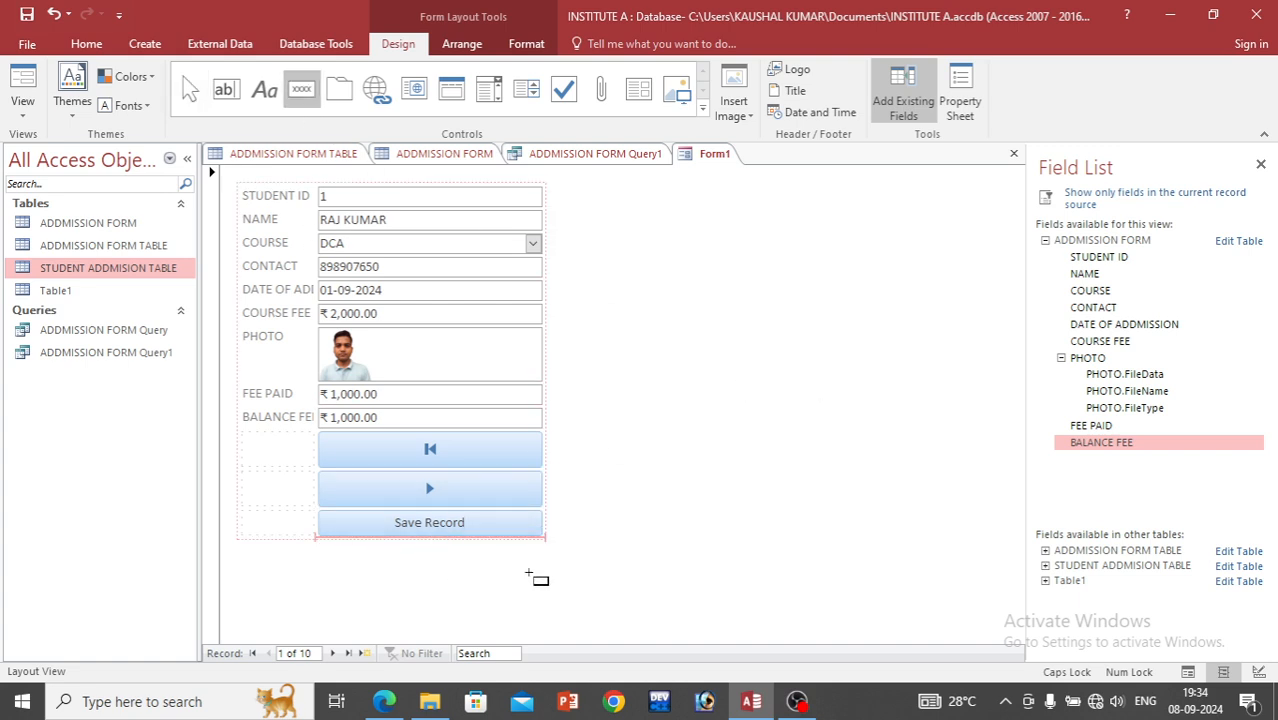
click(530, 580)
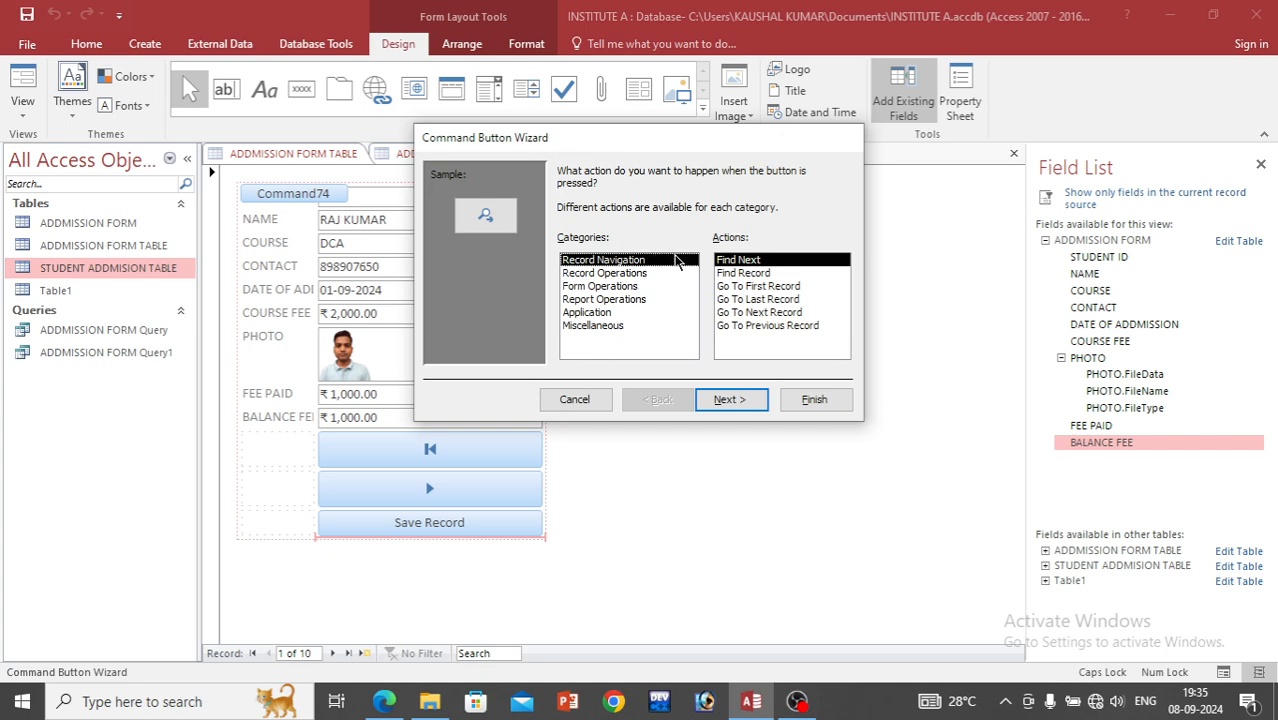
click(602, 274)
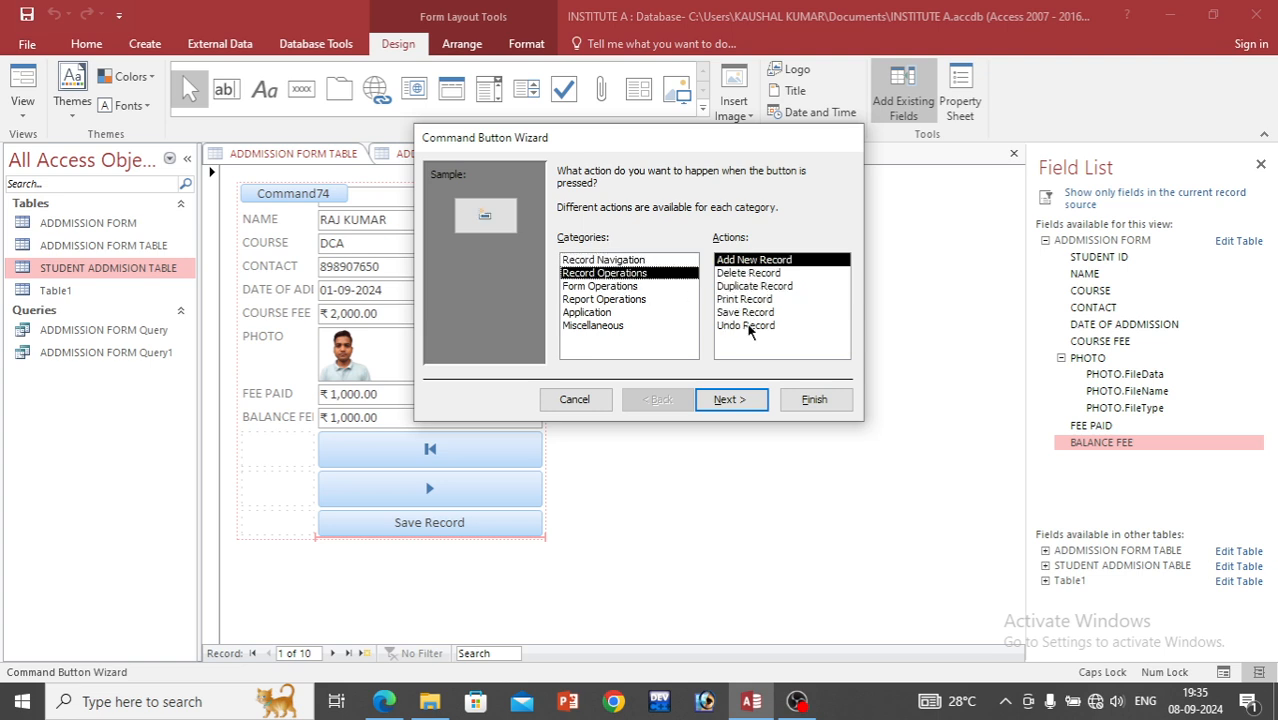
click(740, 273)
click(752, 402)
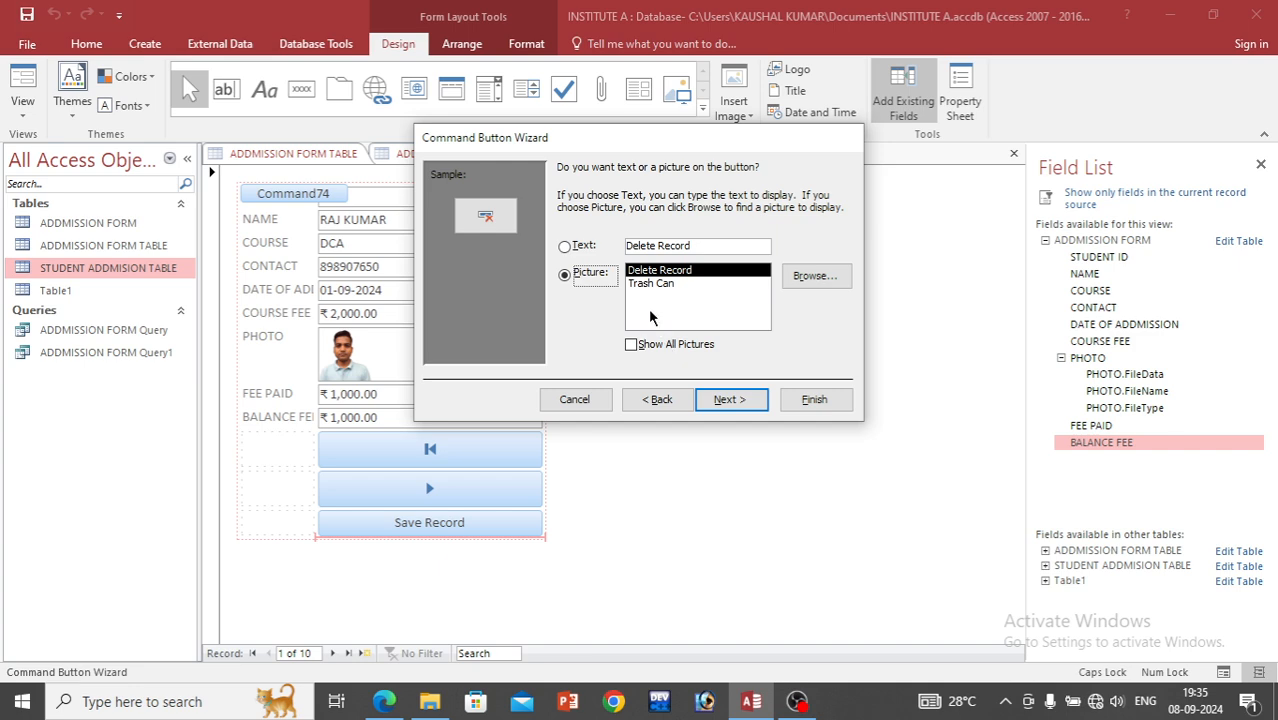
click(565, 246)
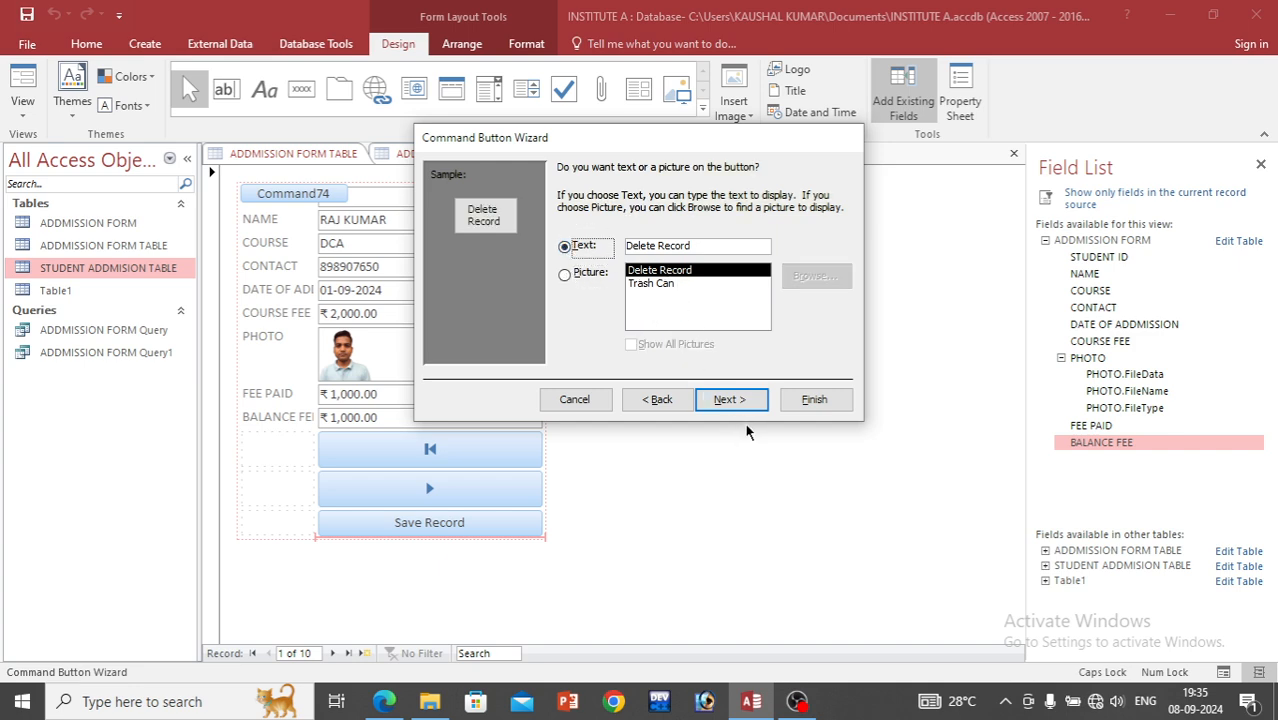
click(812, 401)
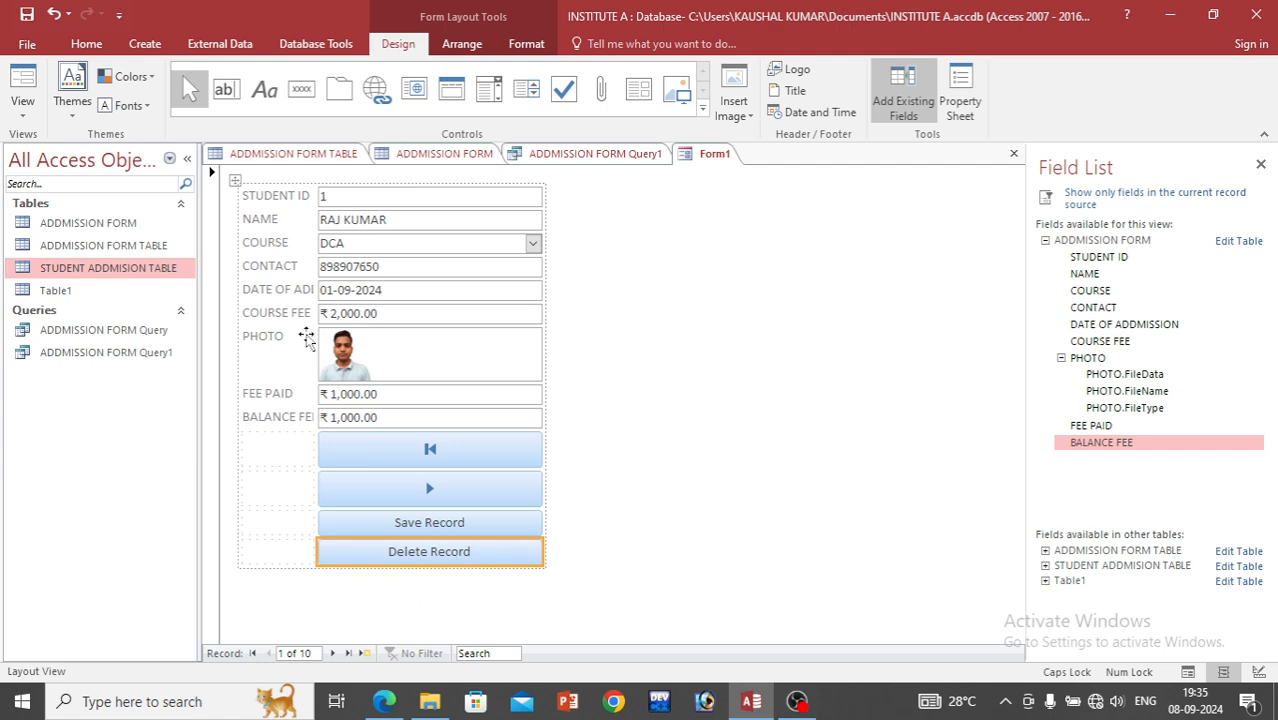
Add a command button below Delete Record for the Add New Record operation, showing the text Add Record.
click(300, 90)
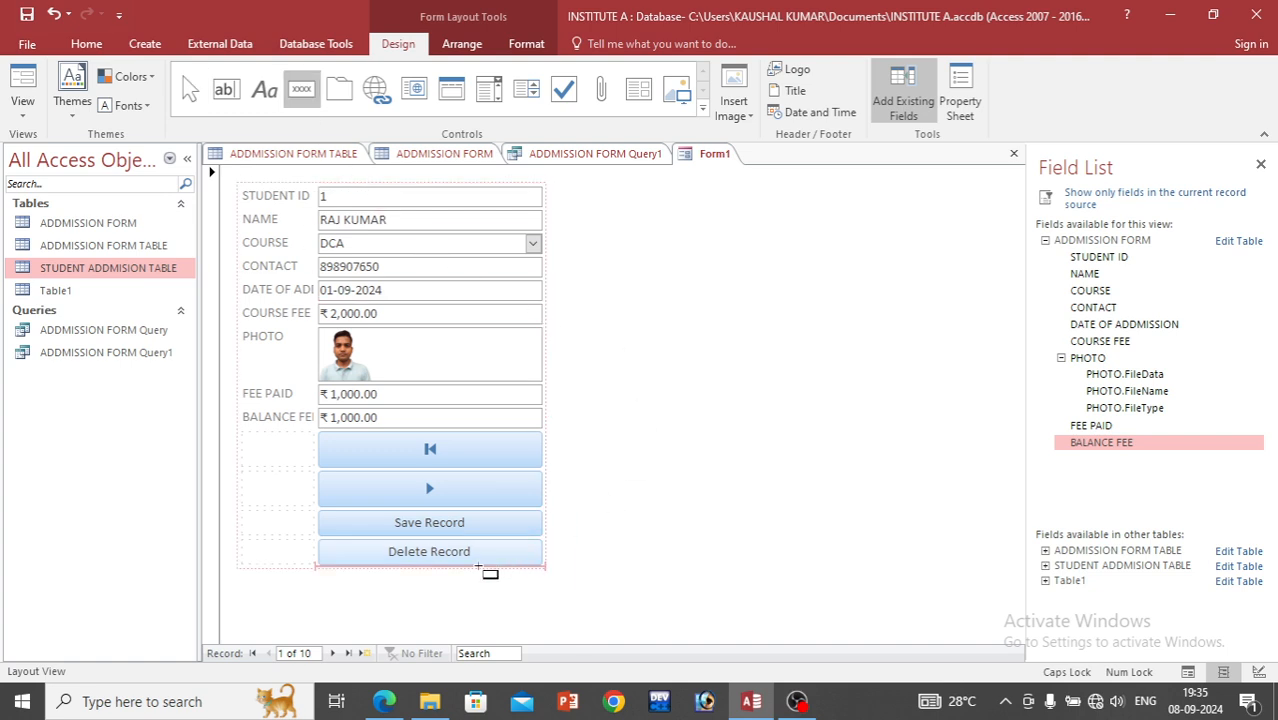
click(548, 603)
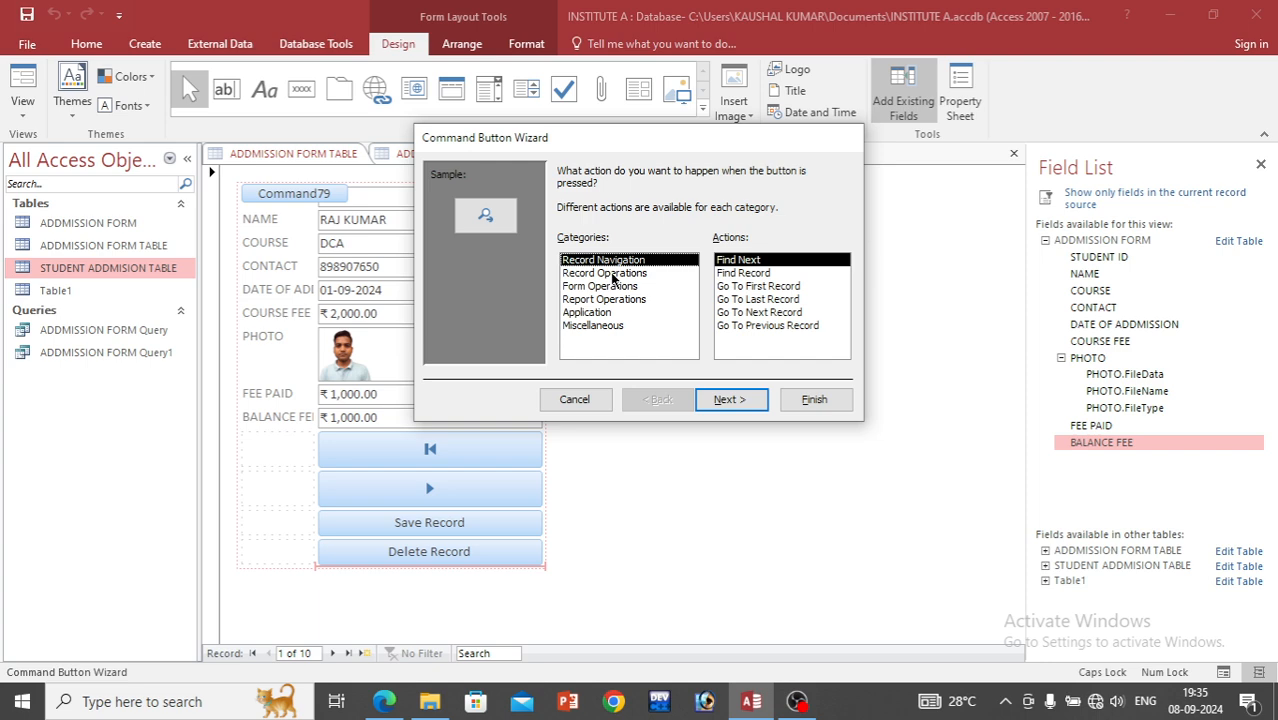
click(613, 275)
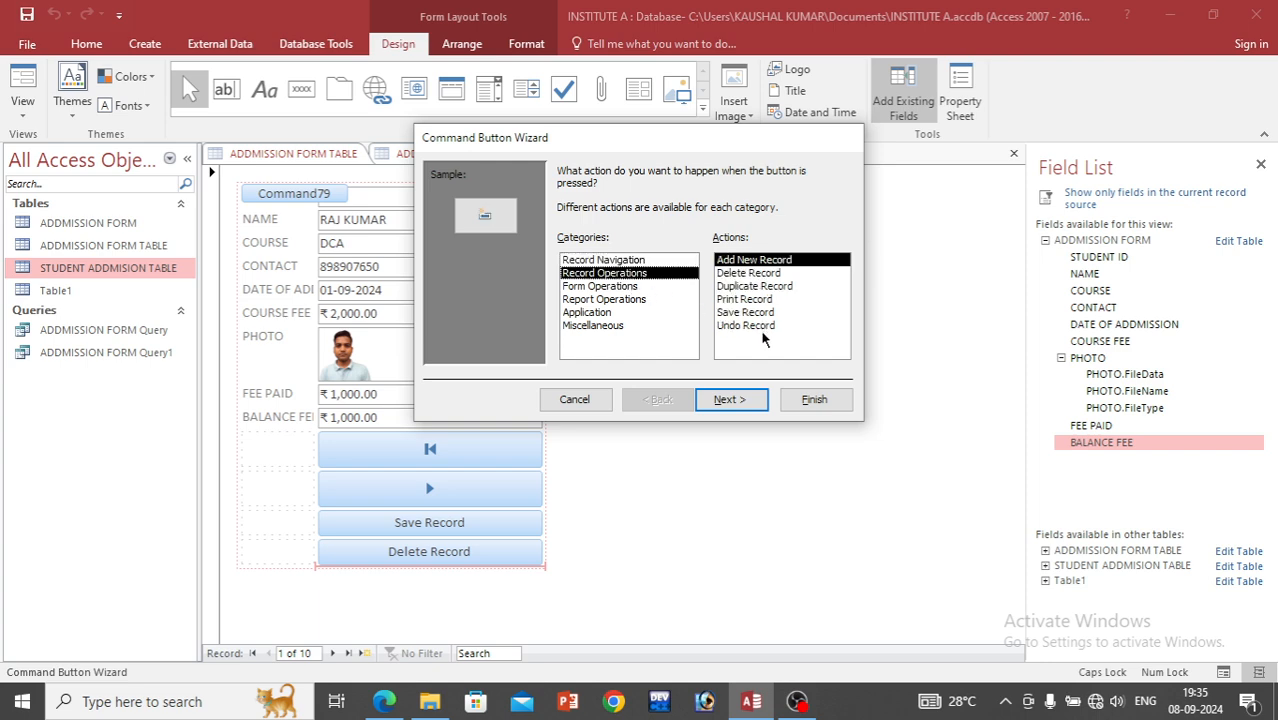
click(743, 403)
click(571, 277)
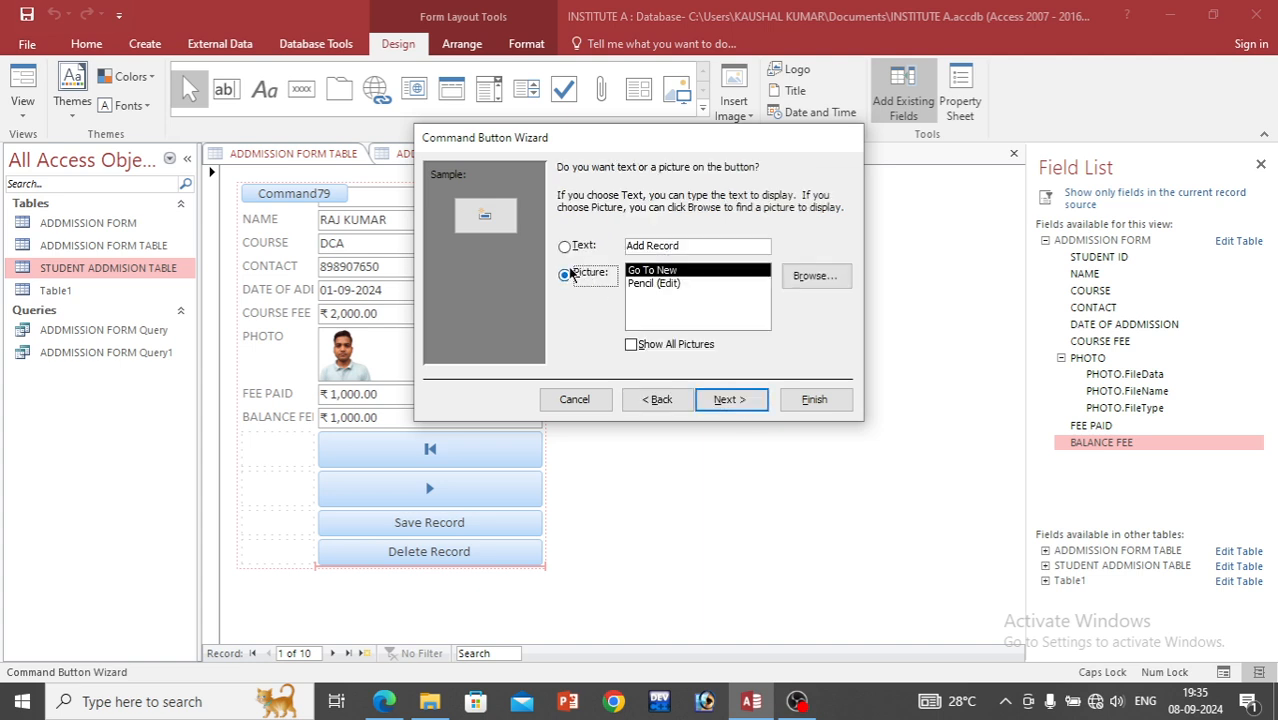
click(567, 247)
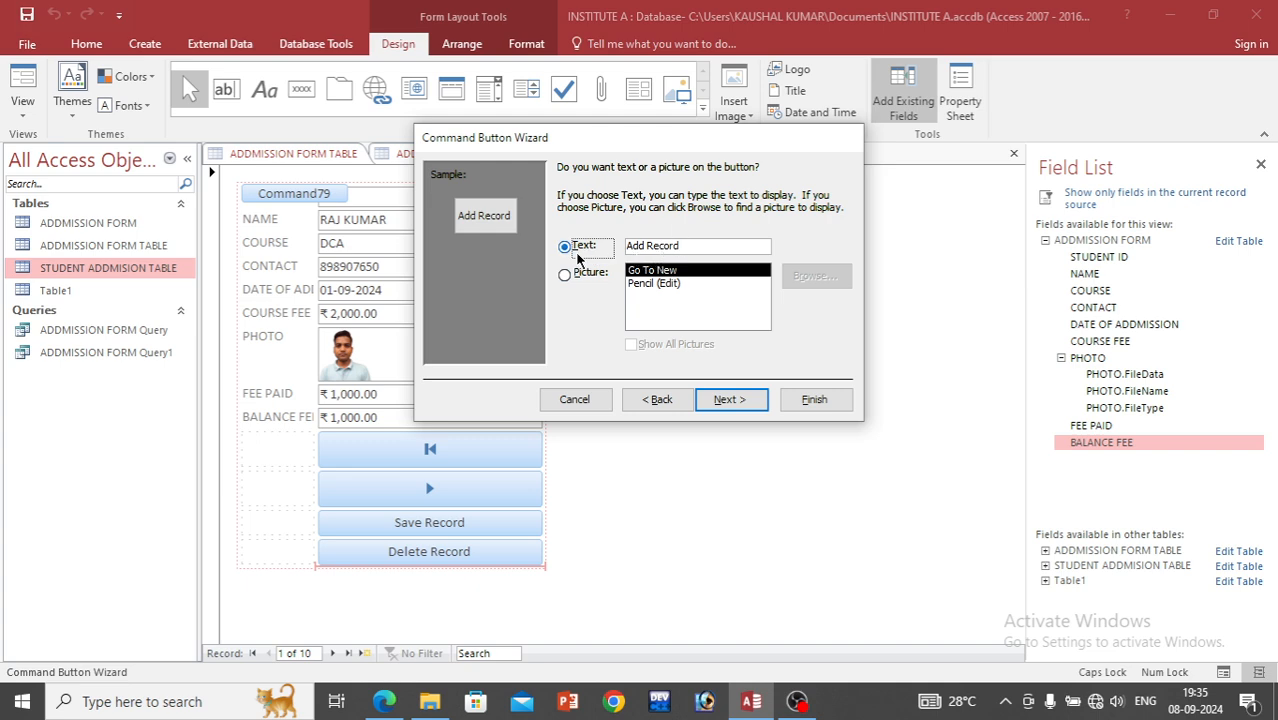
click(808, 402)
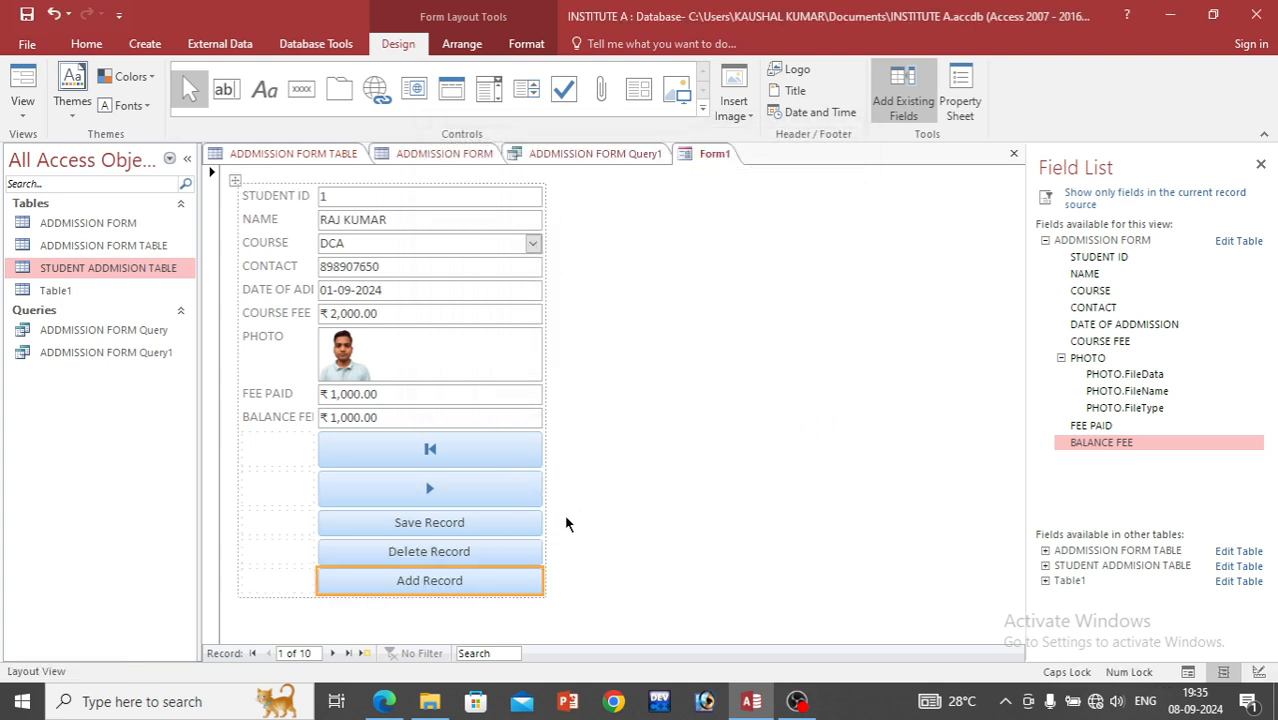
click(430, 580)
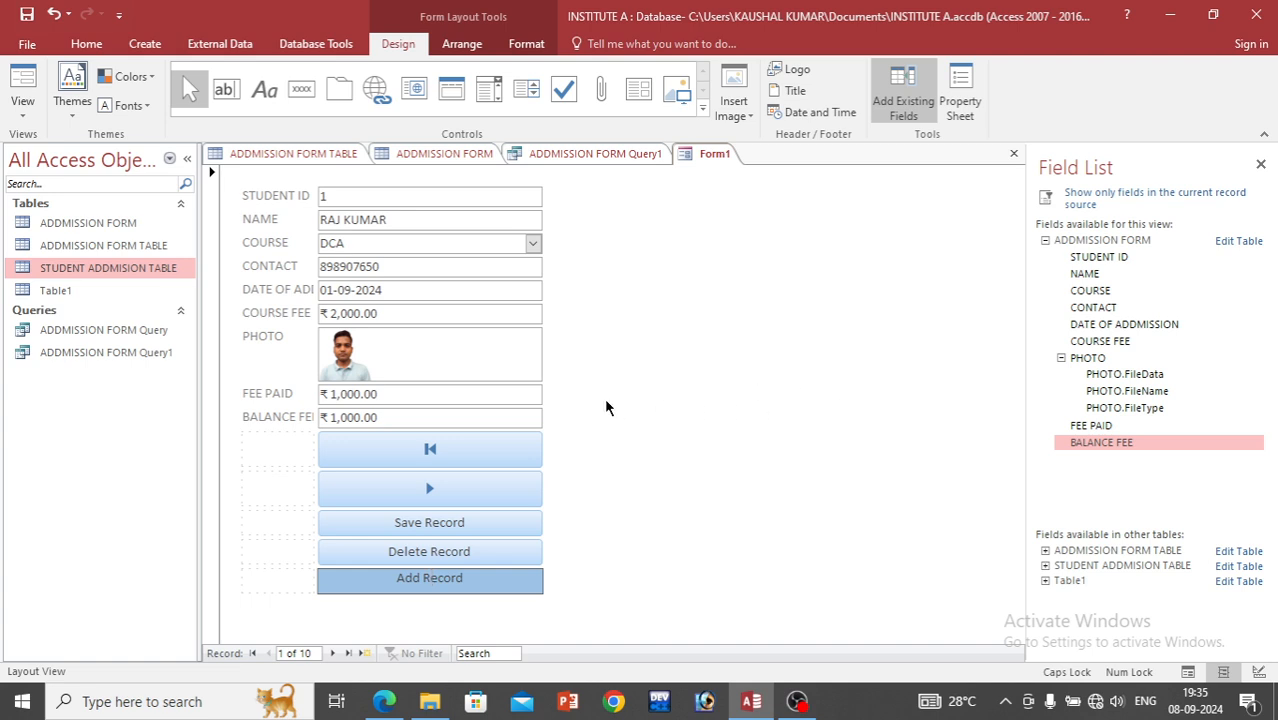
click(482, 370)
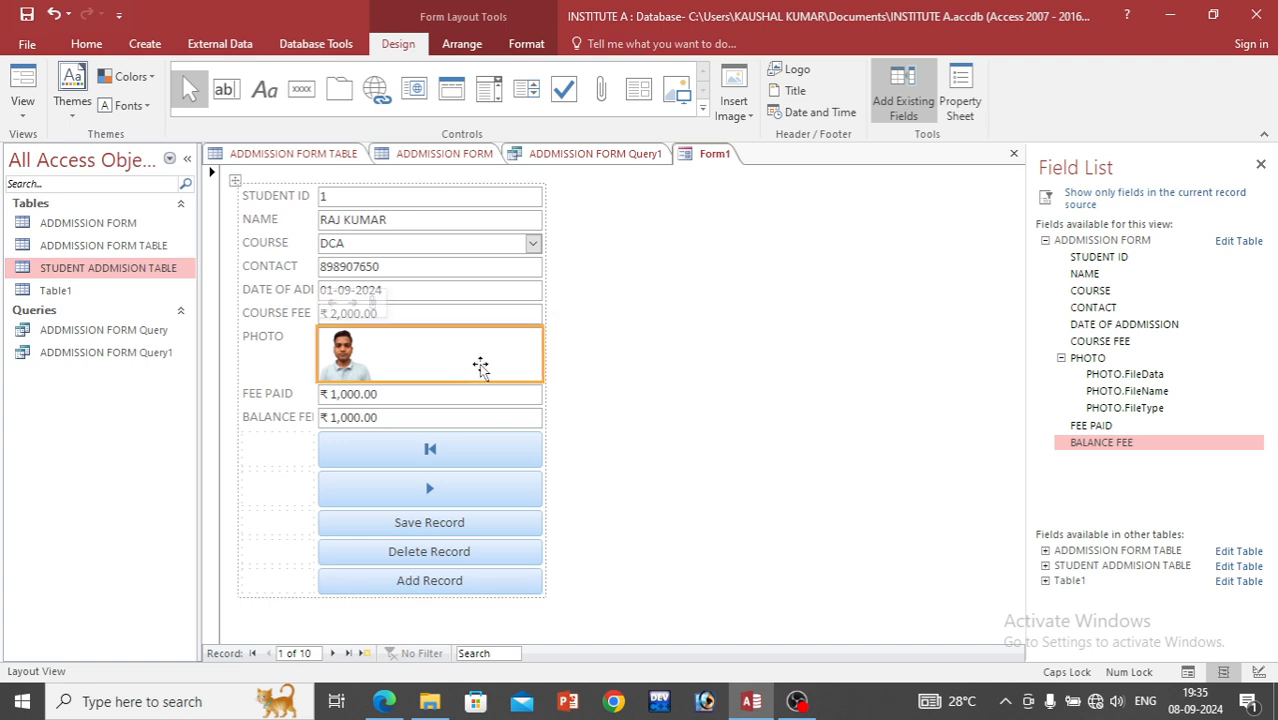
right_click(481, 368)
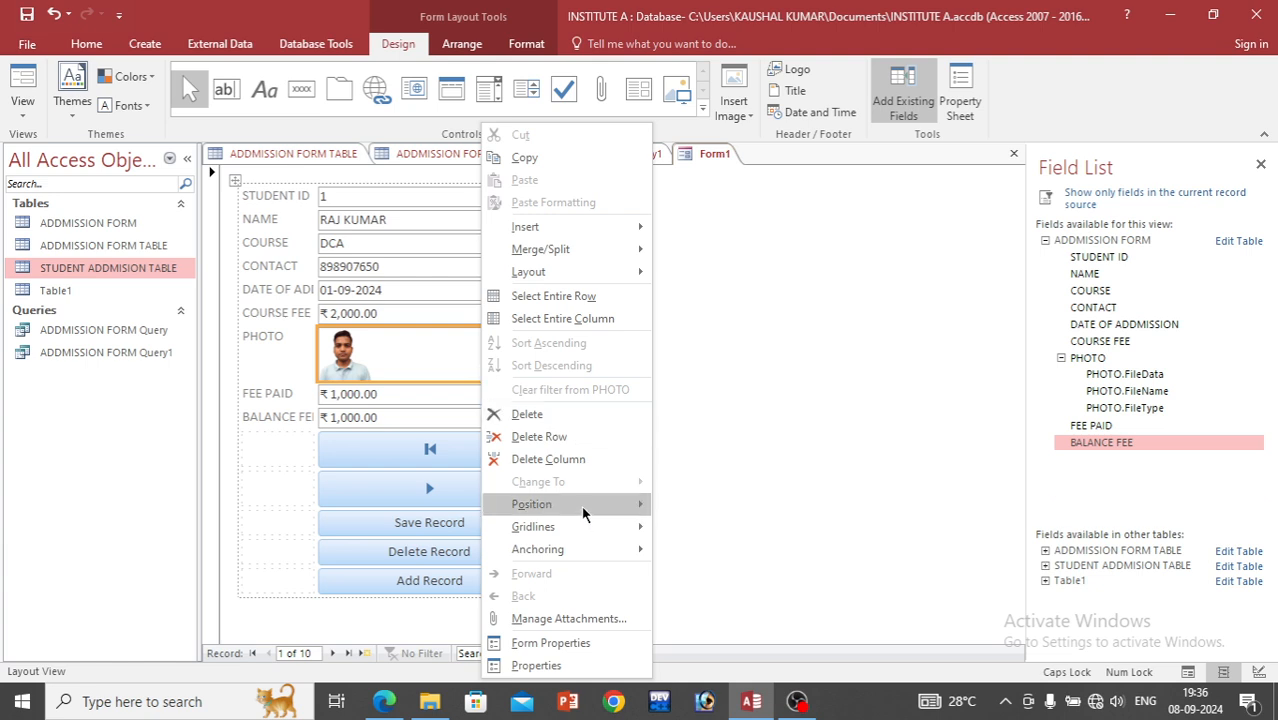
mouse_move(572, 506)
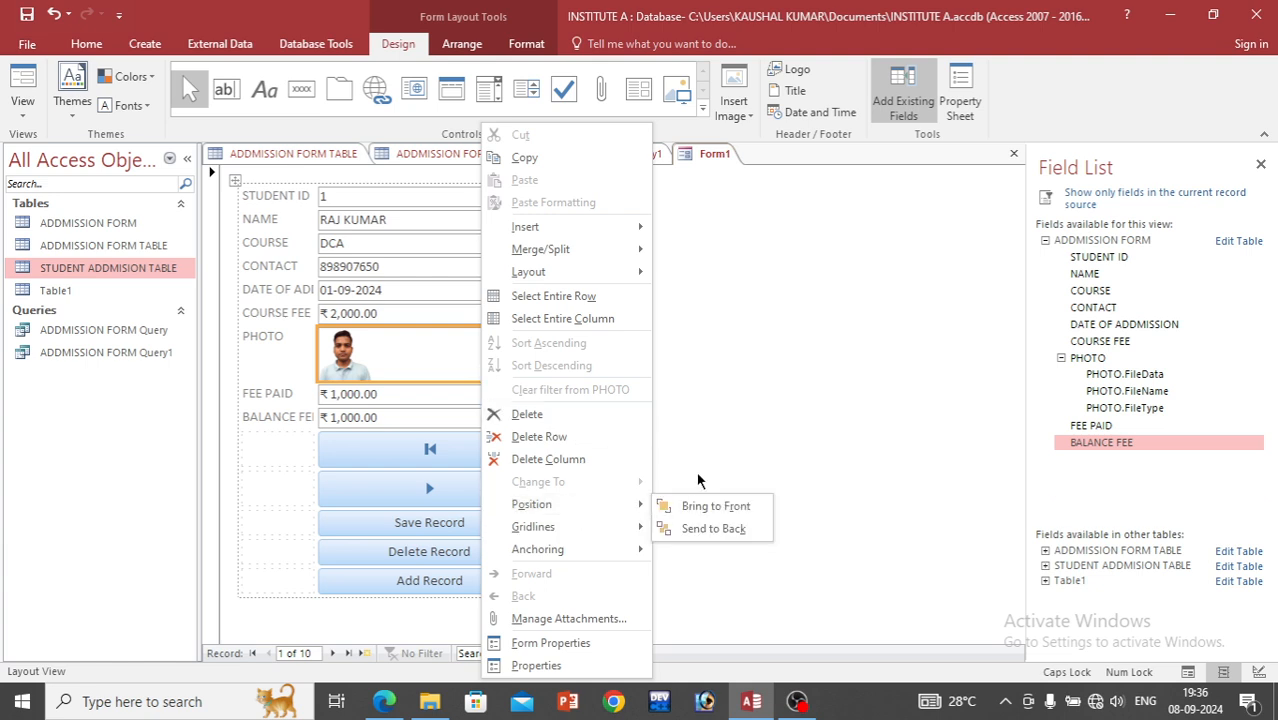
click(761, 411)
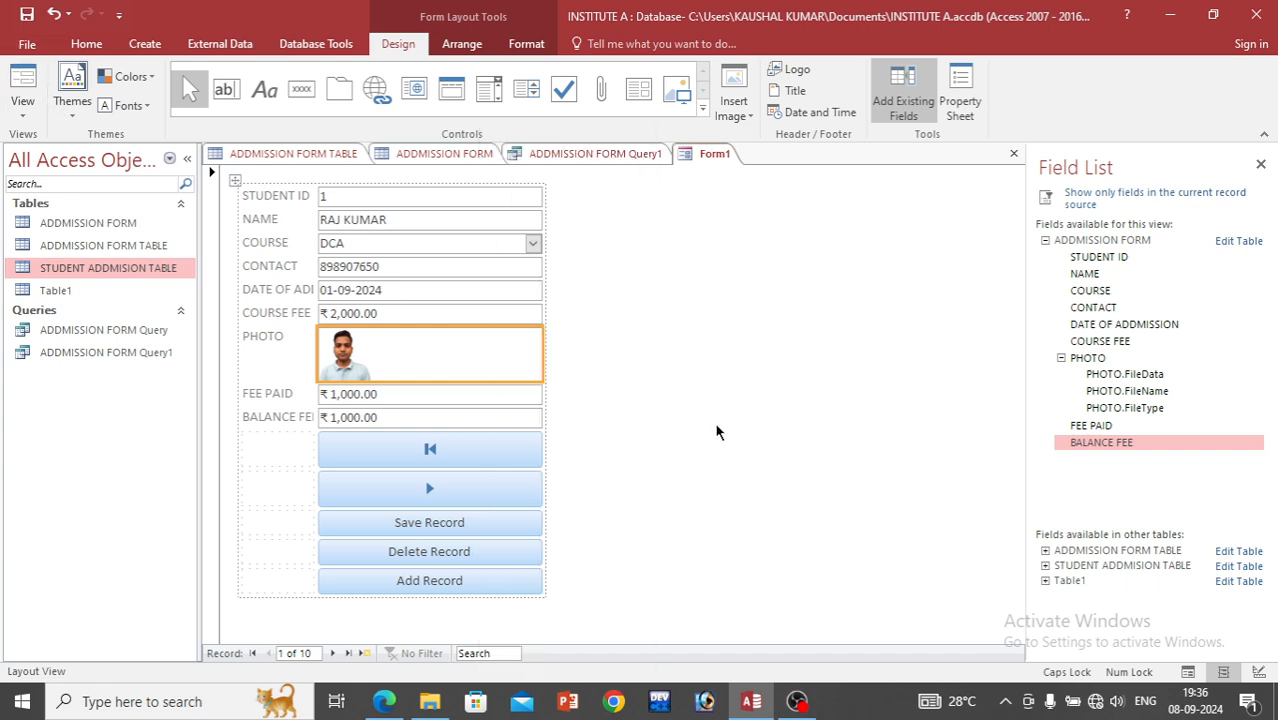
Switch the form to Form View and start a new blank record with the Add Record command.
click(22, 106)
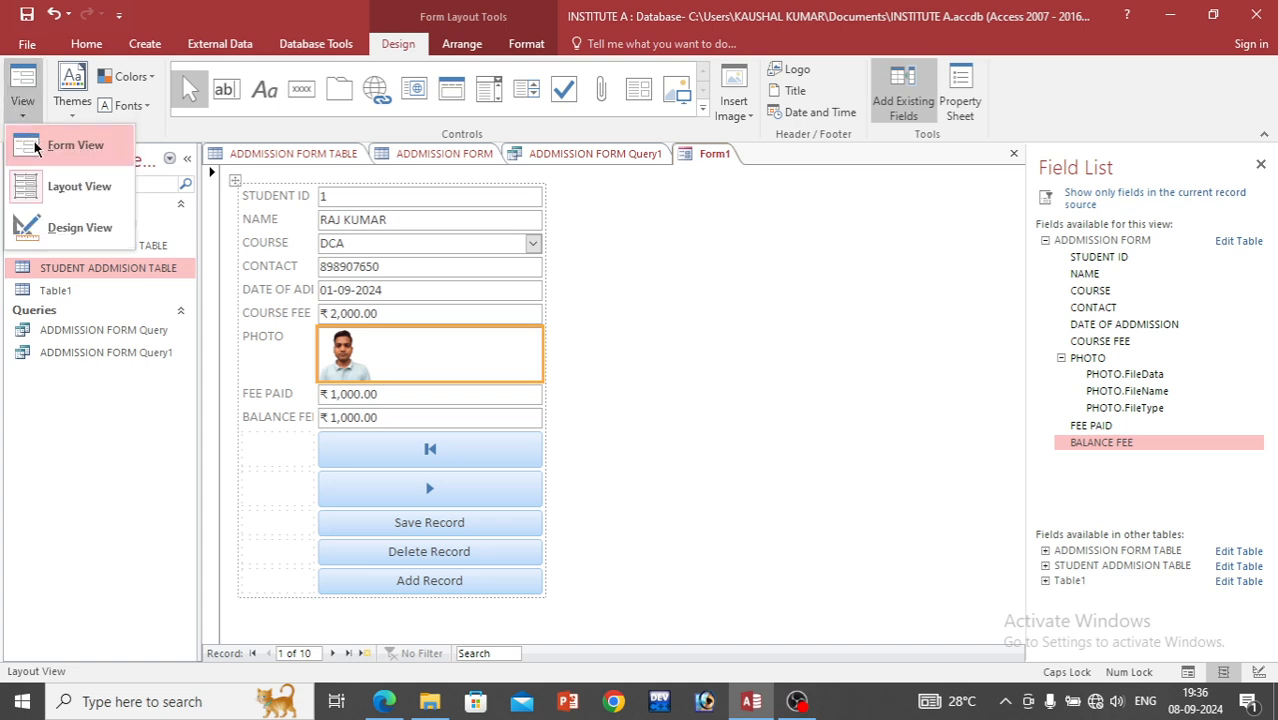
click(60, 146)
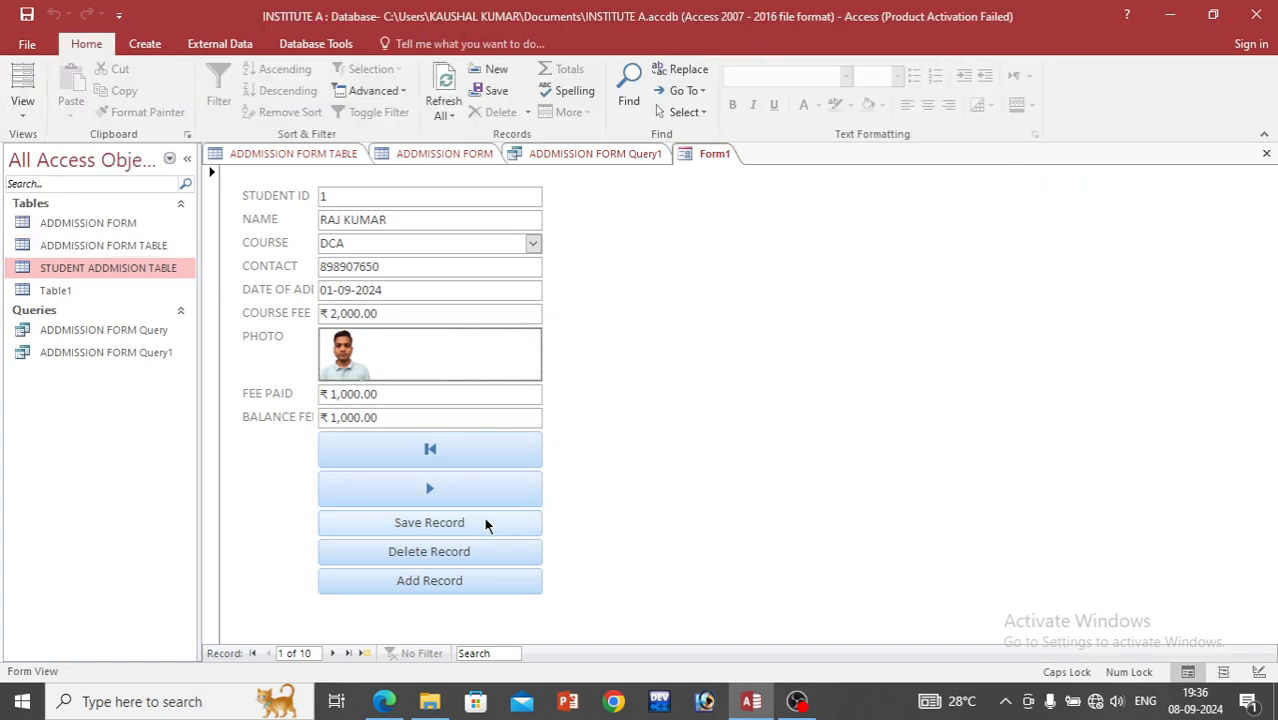
click(440, 582)
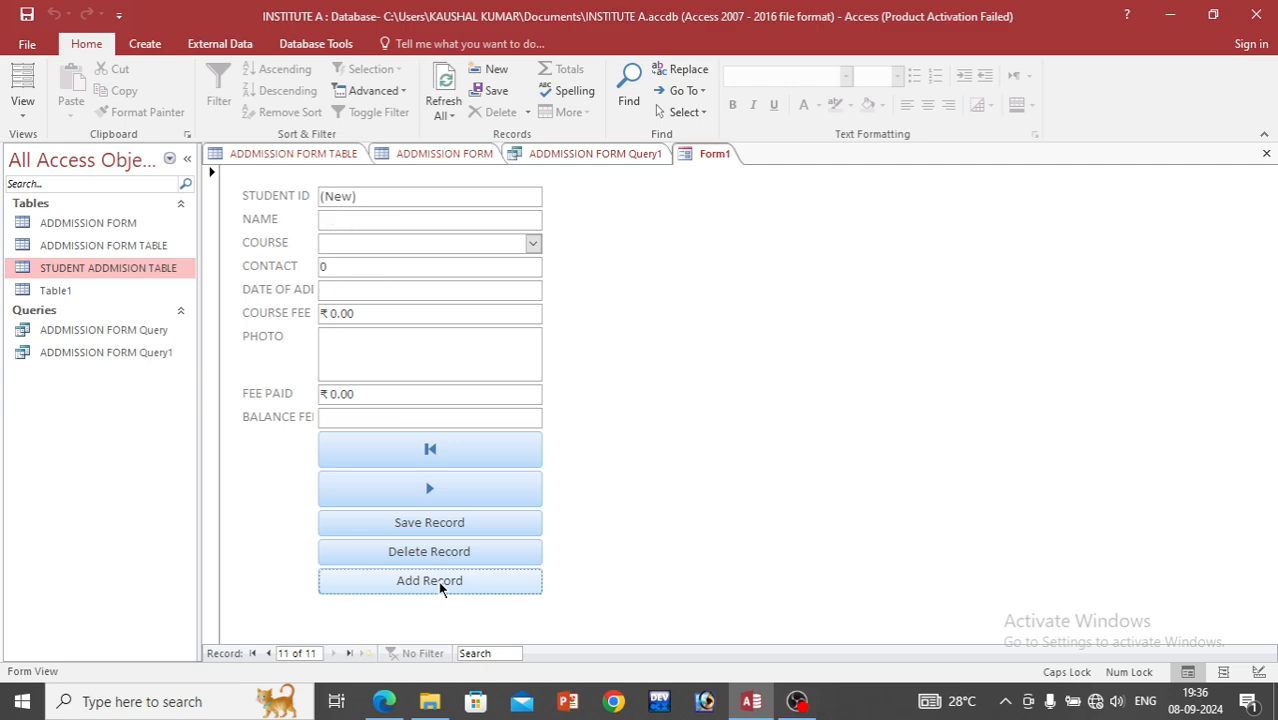
Try to clear the STUDENT ID field of the new record.
click(433, 195)
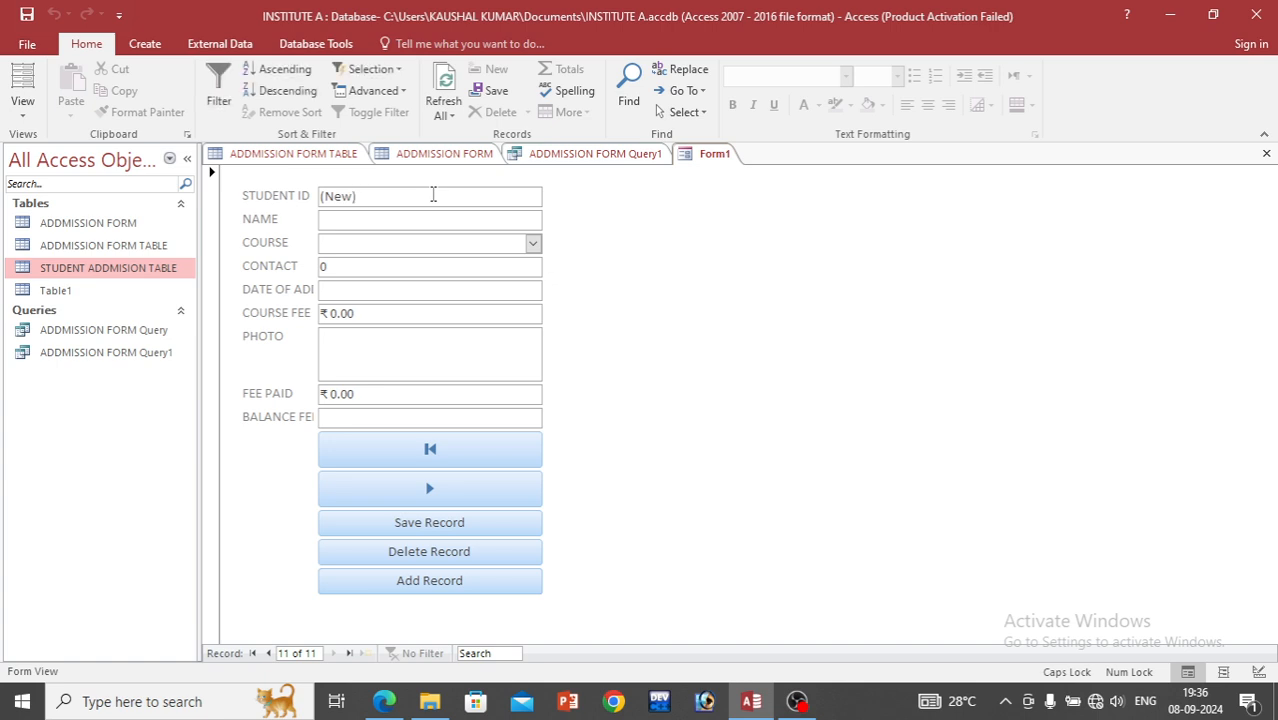
key(BackSpace)
key(BackSpace)
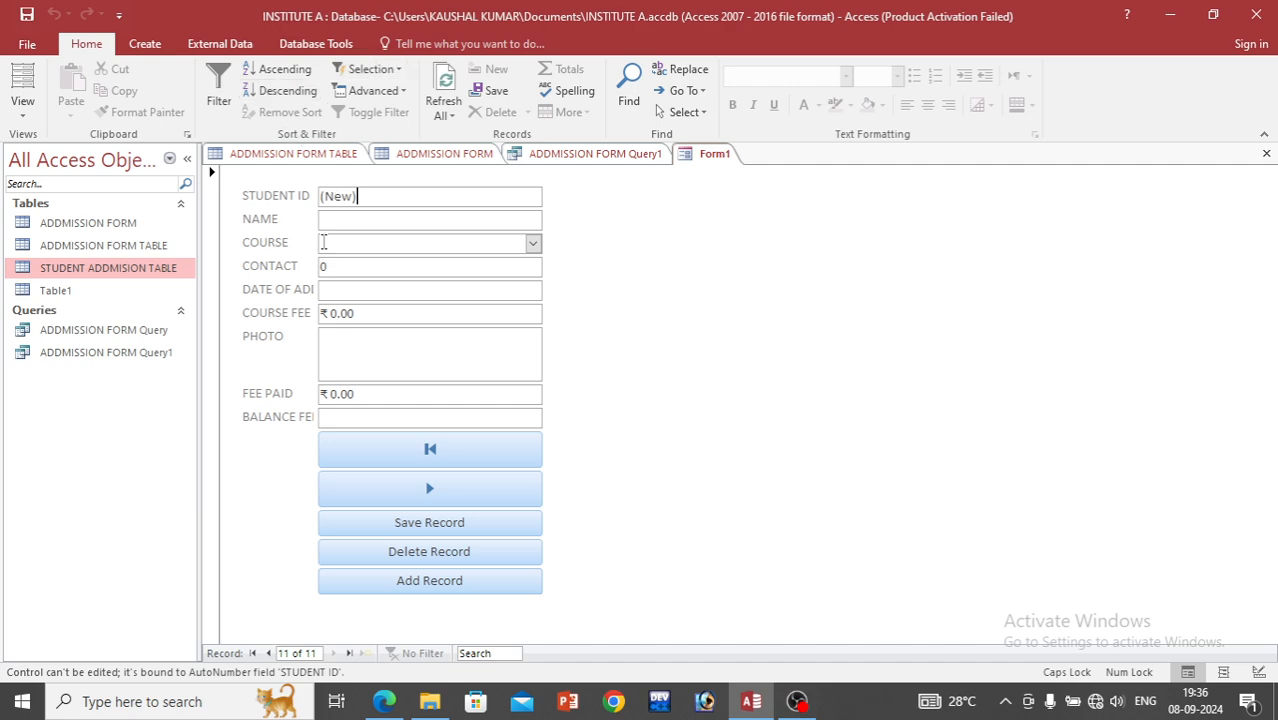
Enter the student's name in the new record and choose WEB DEV as the course.
click(338, 219)
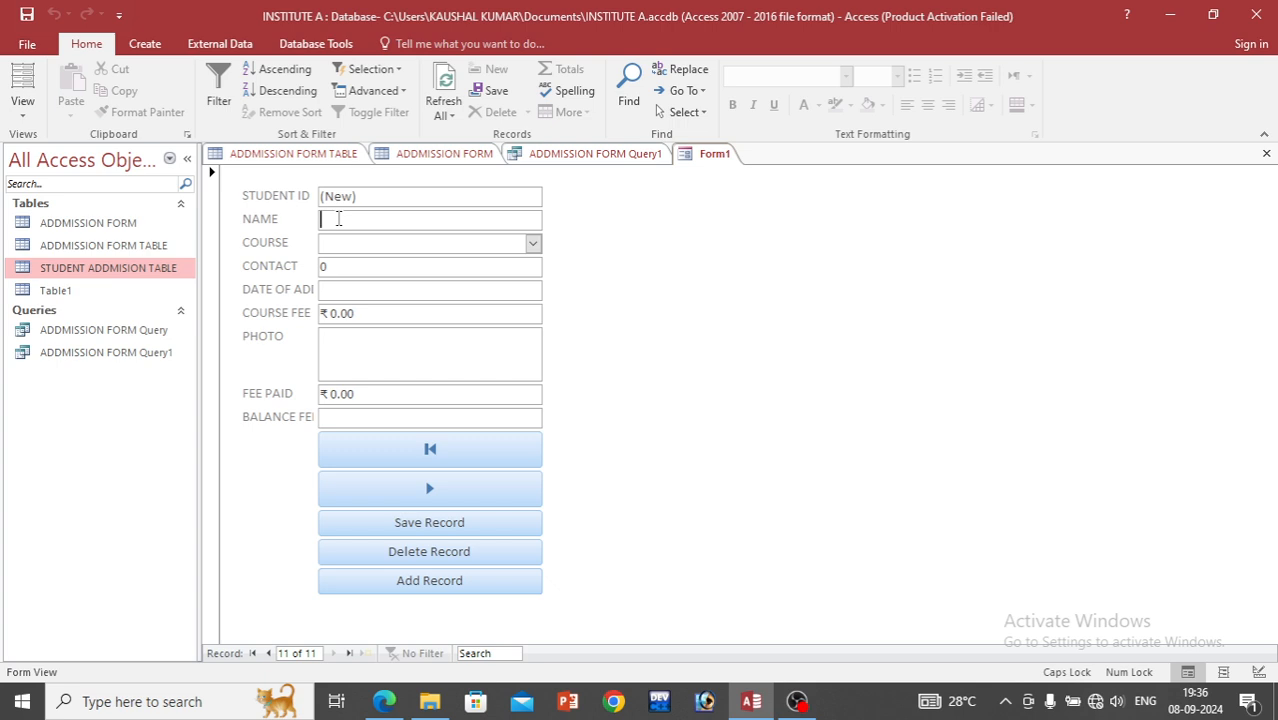
text(ADITYA)
click(533, 245)
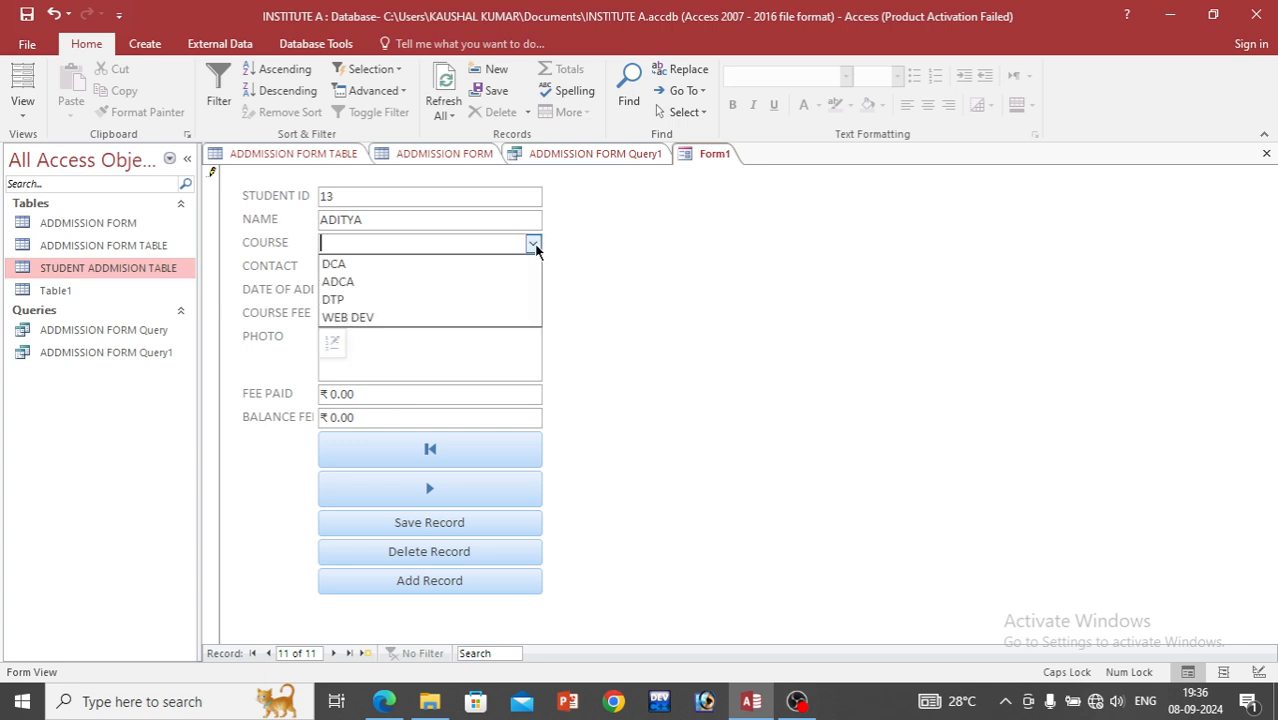
click(507, 318)
Replace the default CONTACT value with the student's contact number and set the date of admission to 07-09-2024.
click(443, 264)
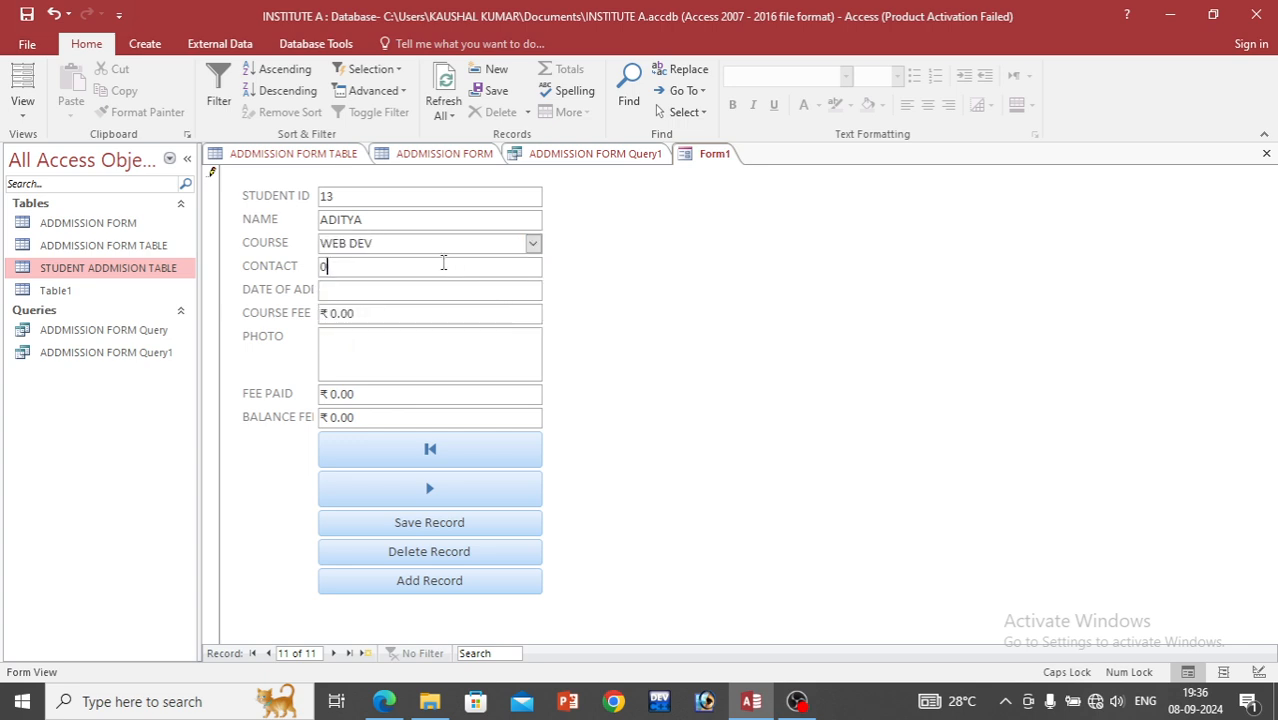
key(BackSpace)
text(98897555)
click(418, 288)
click(553, 288)
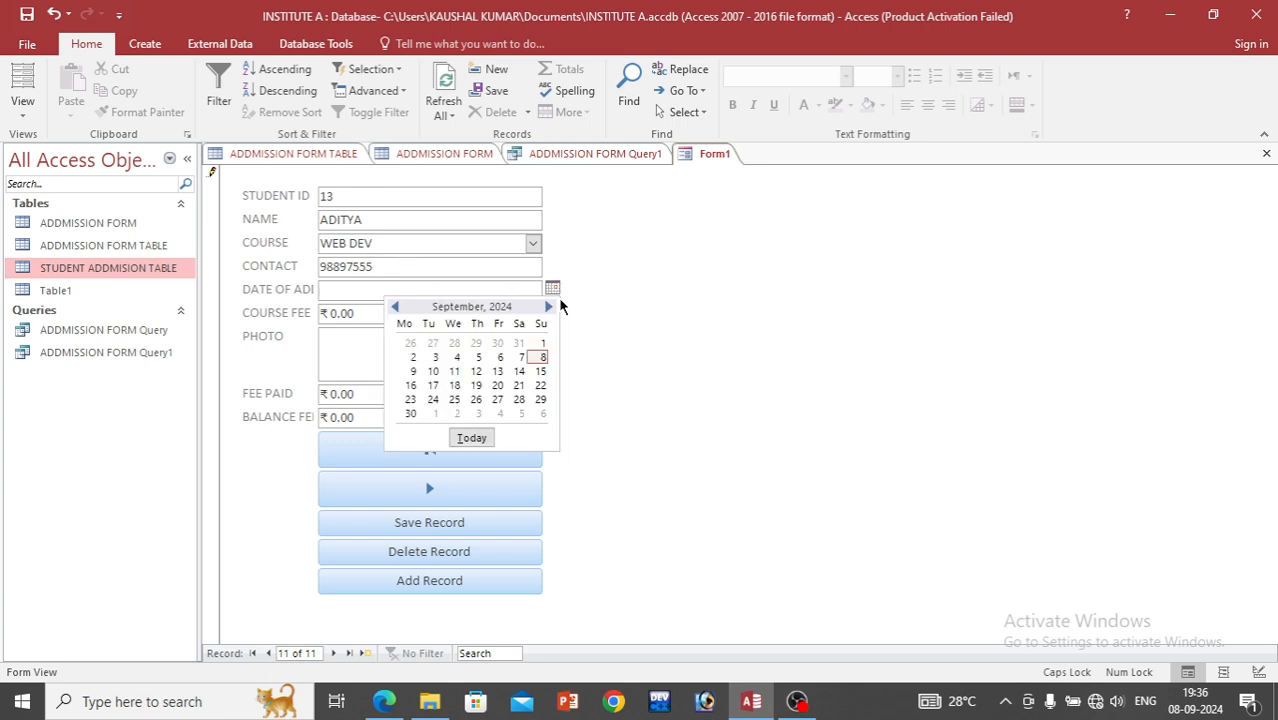
click(520, 357)
Set the new record's COURSE FEE to 50000.
click(390, 312)
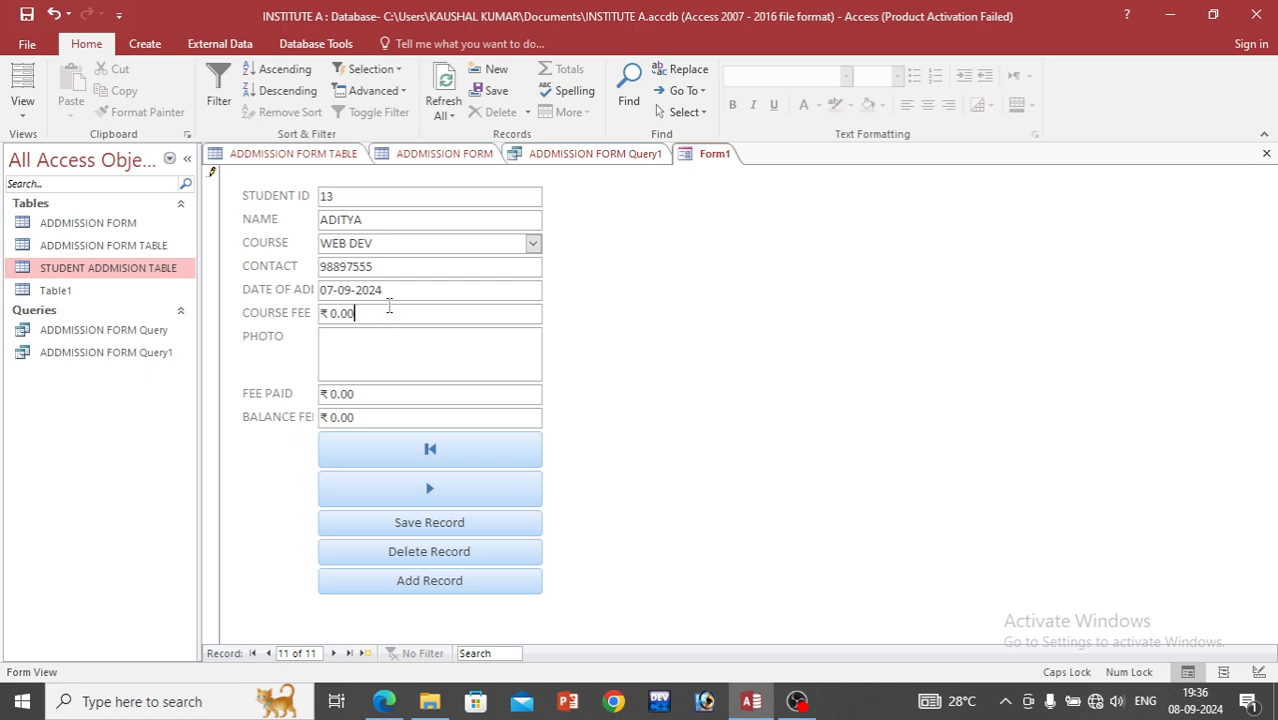
key(BackSpace)
key(BackSpace)
key(BackSpace)
key(BackSpace)
key(BackSpace)
key(BackSpace)
text(50000)
Try to attach the 7001280-1-cockroch image from the Desktop to the new record's PHOTO field.
click(406, 352)
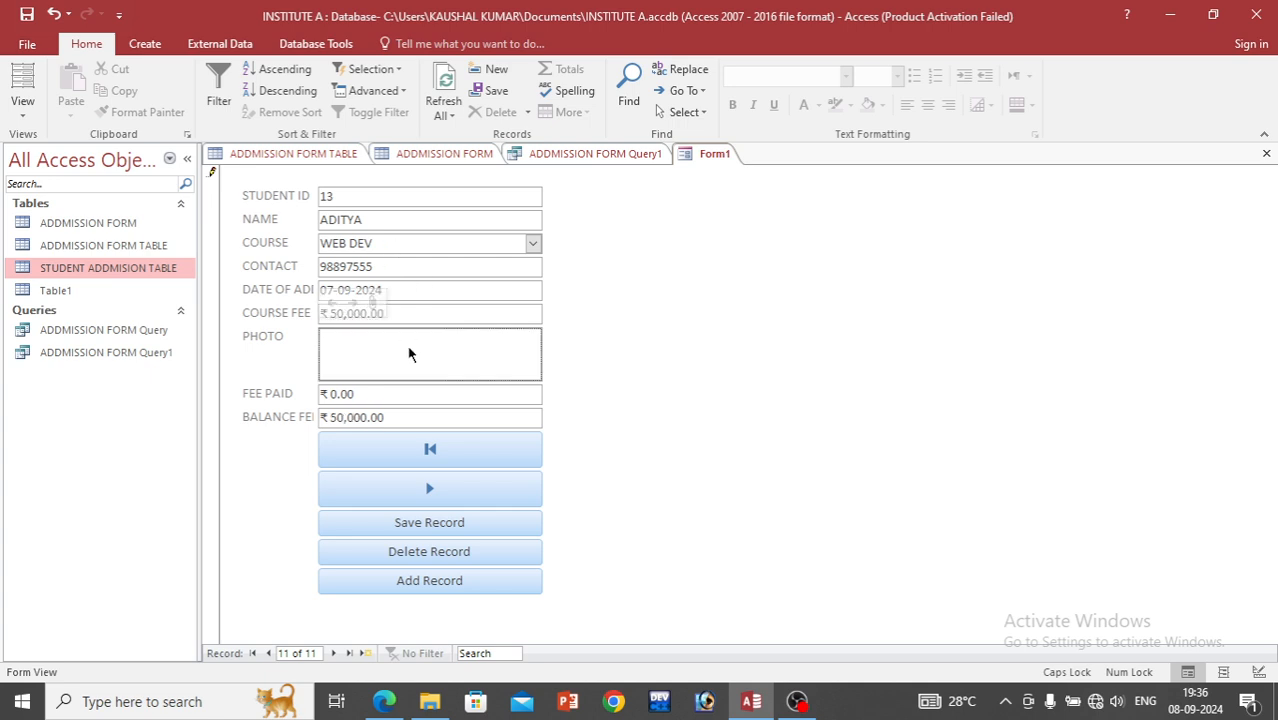
double_click(428, 352)
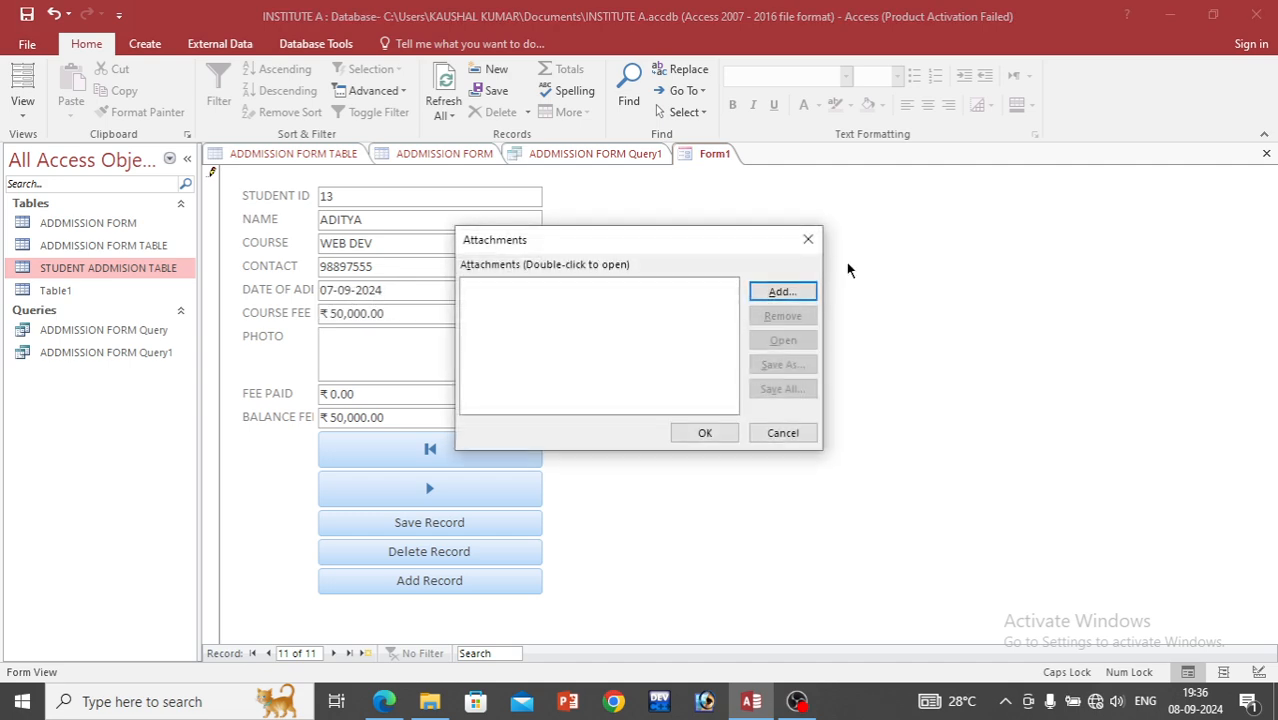
click(801, 291)
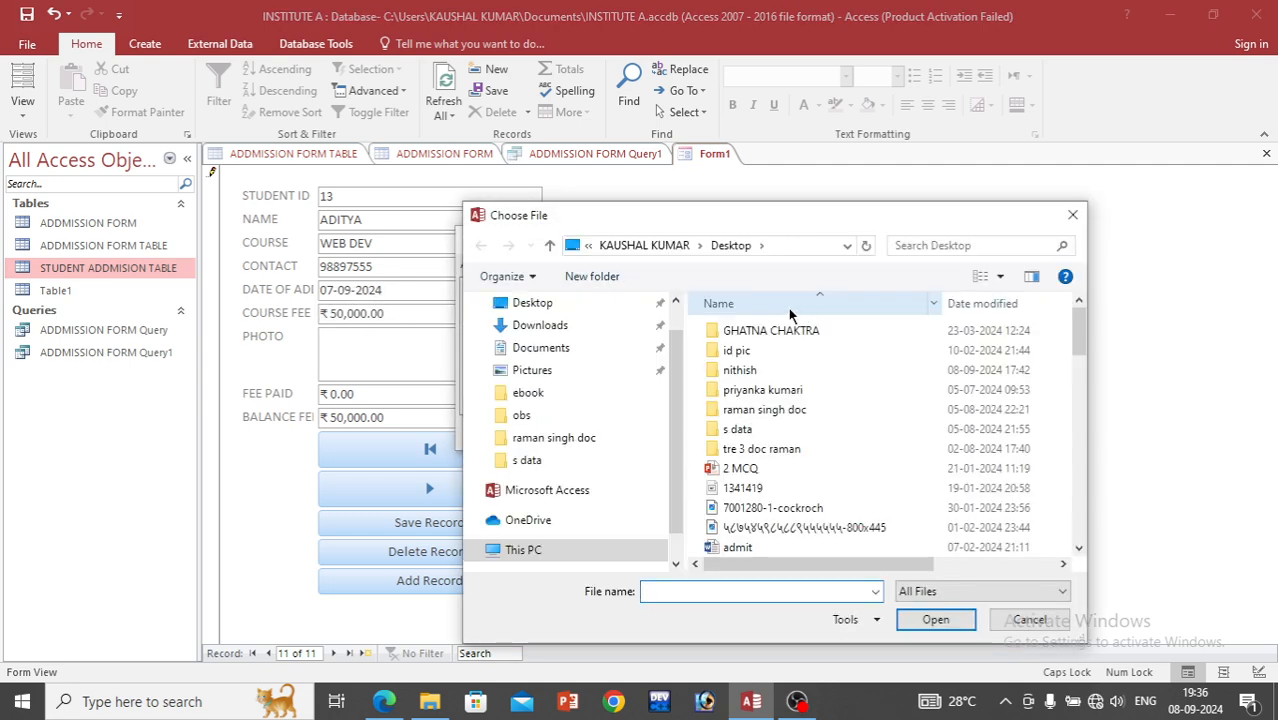
scroll(772, 466, down, 1)
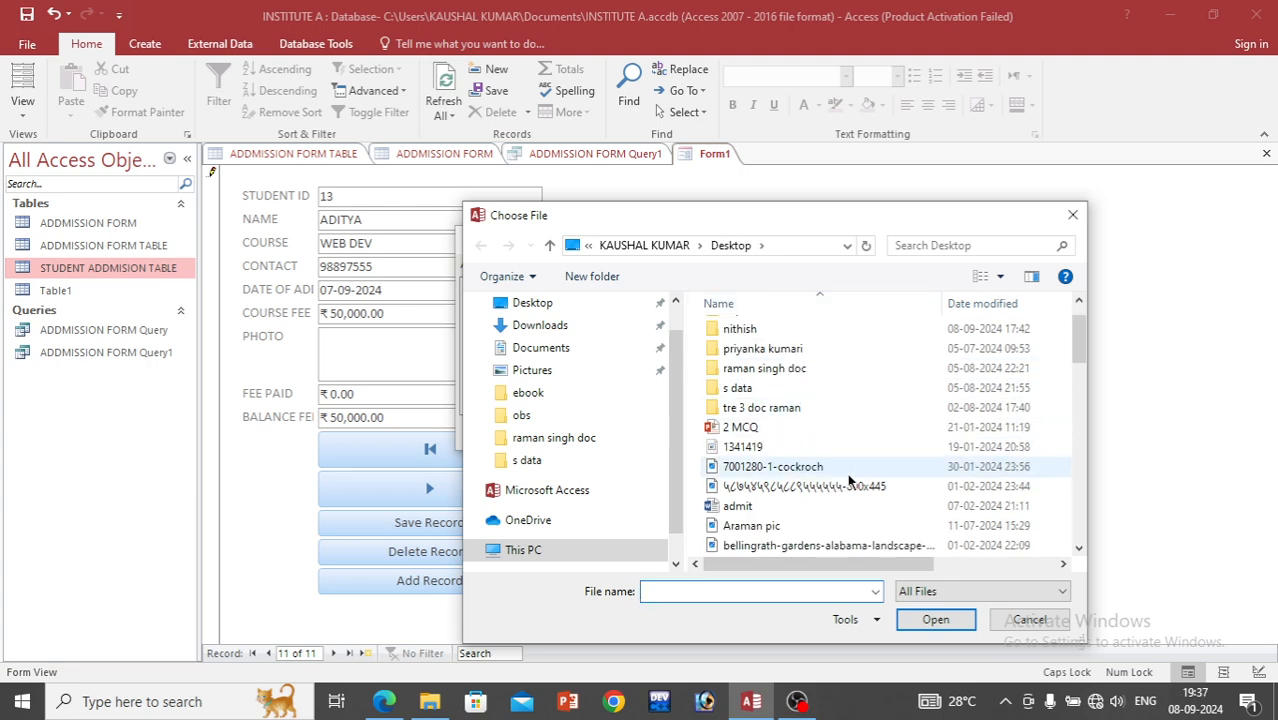
double_click(772, 466)
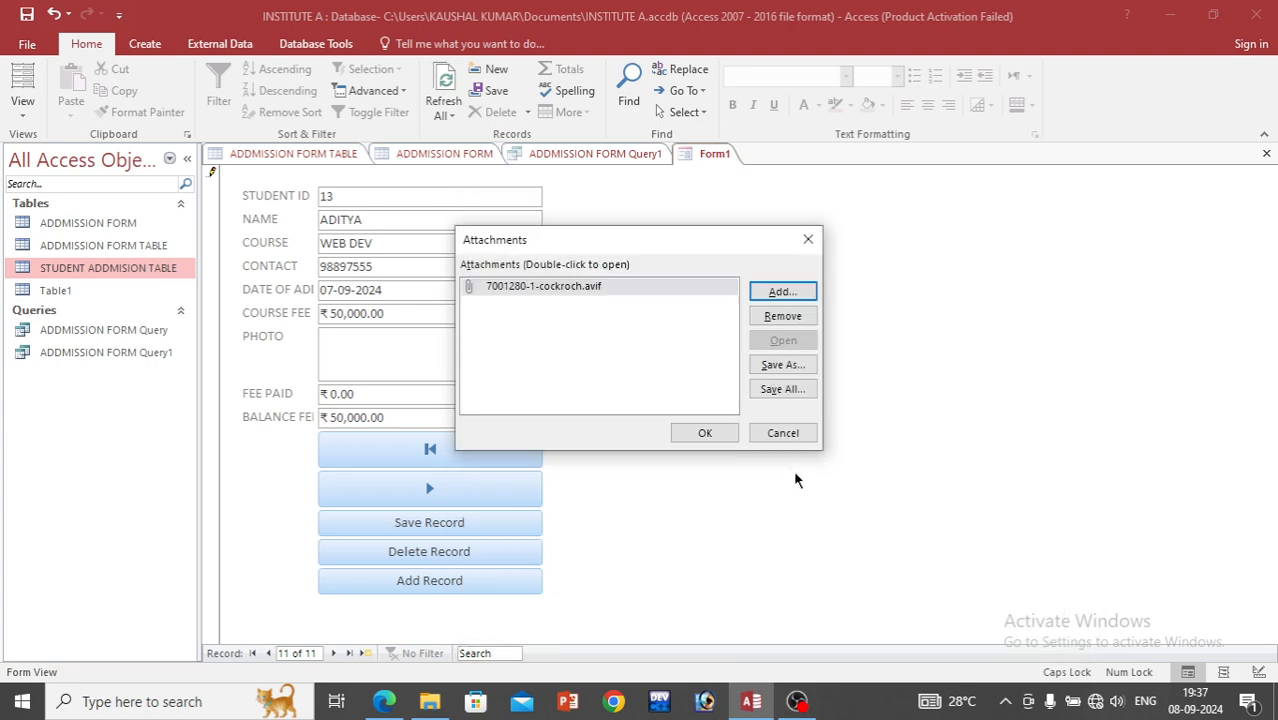
click(718, 435)
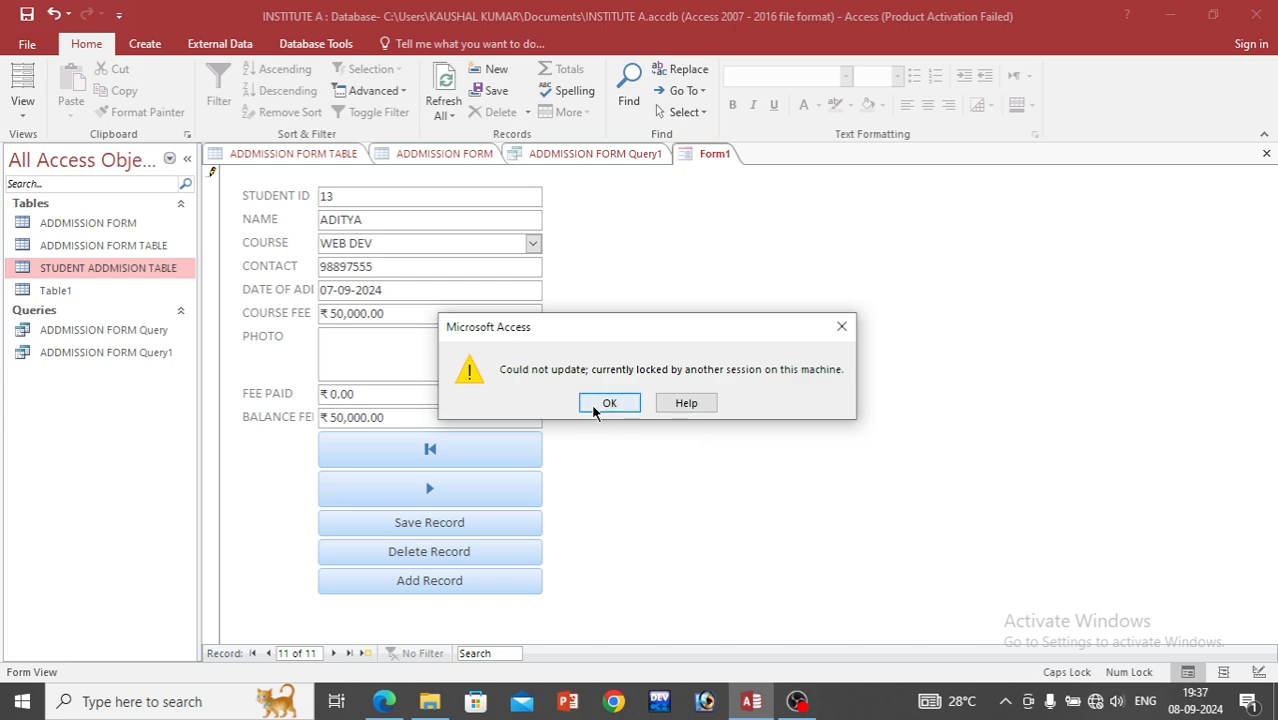
click(609, 403)
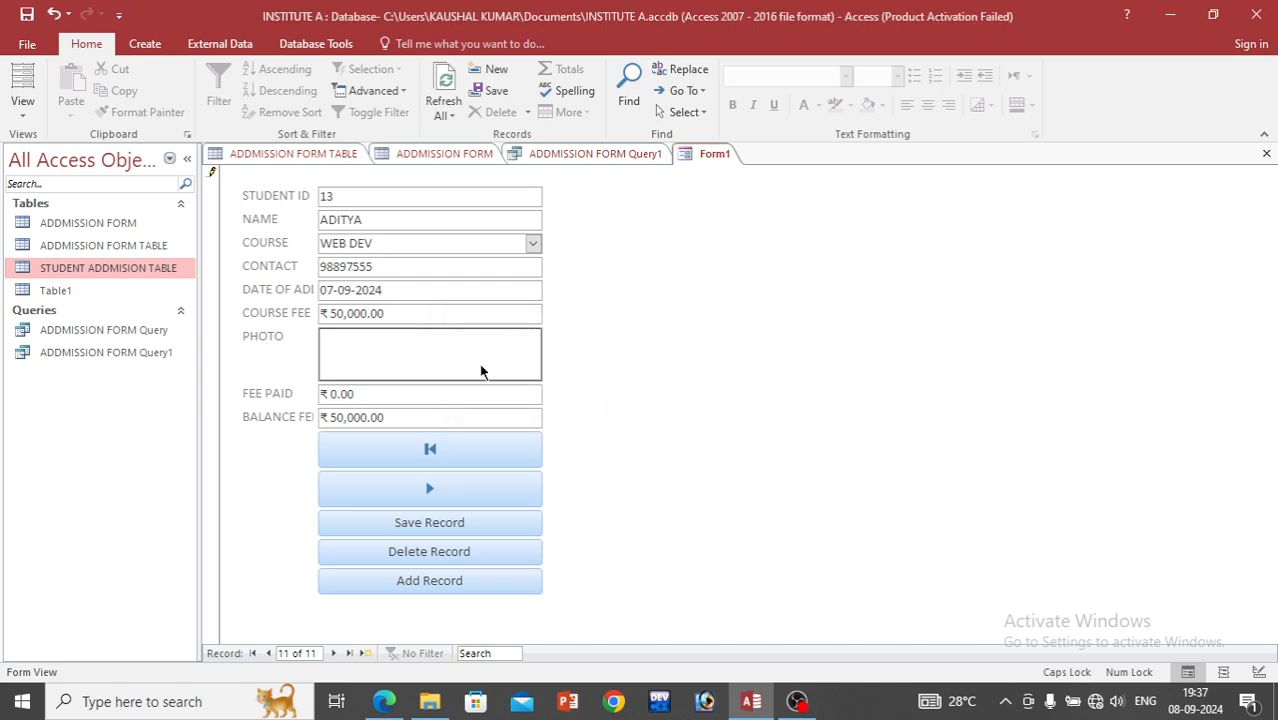
Try to attach the Araman pic file from the Desktop to the new record's PHOTO field.
double_click(439, 347)
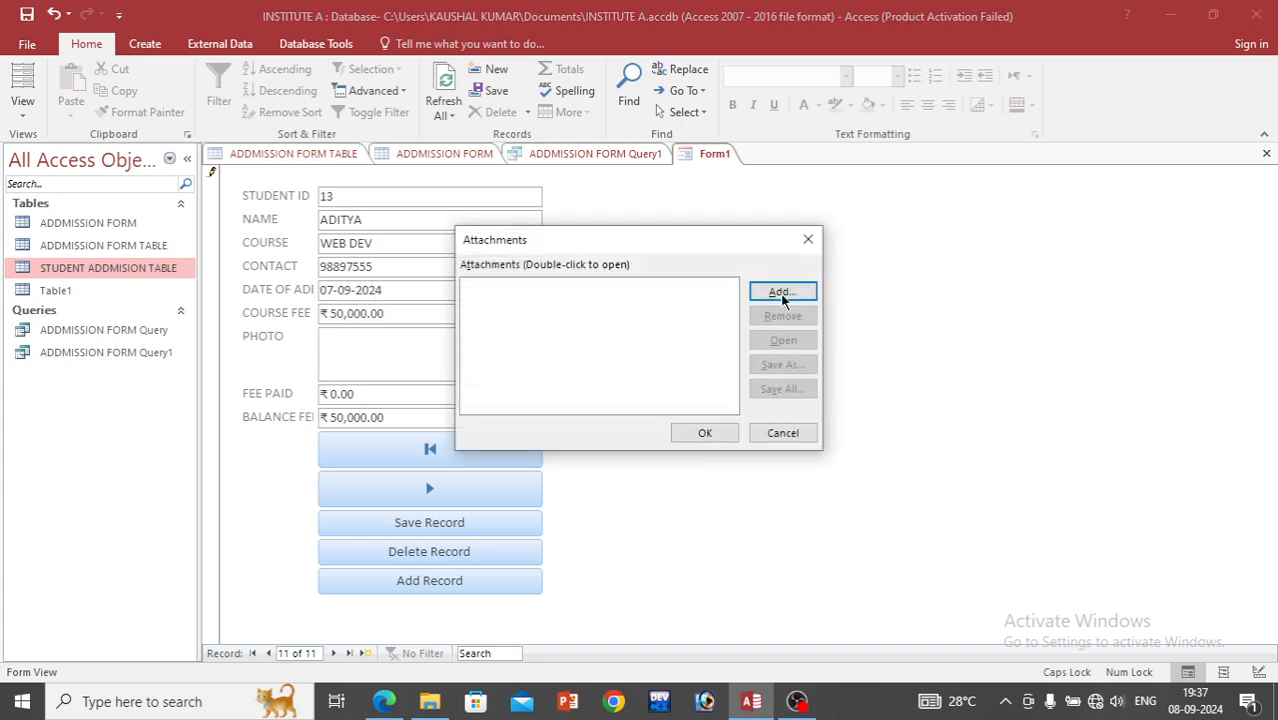
click(780, 292)
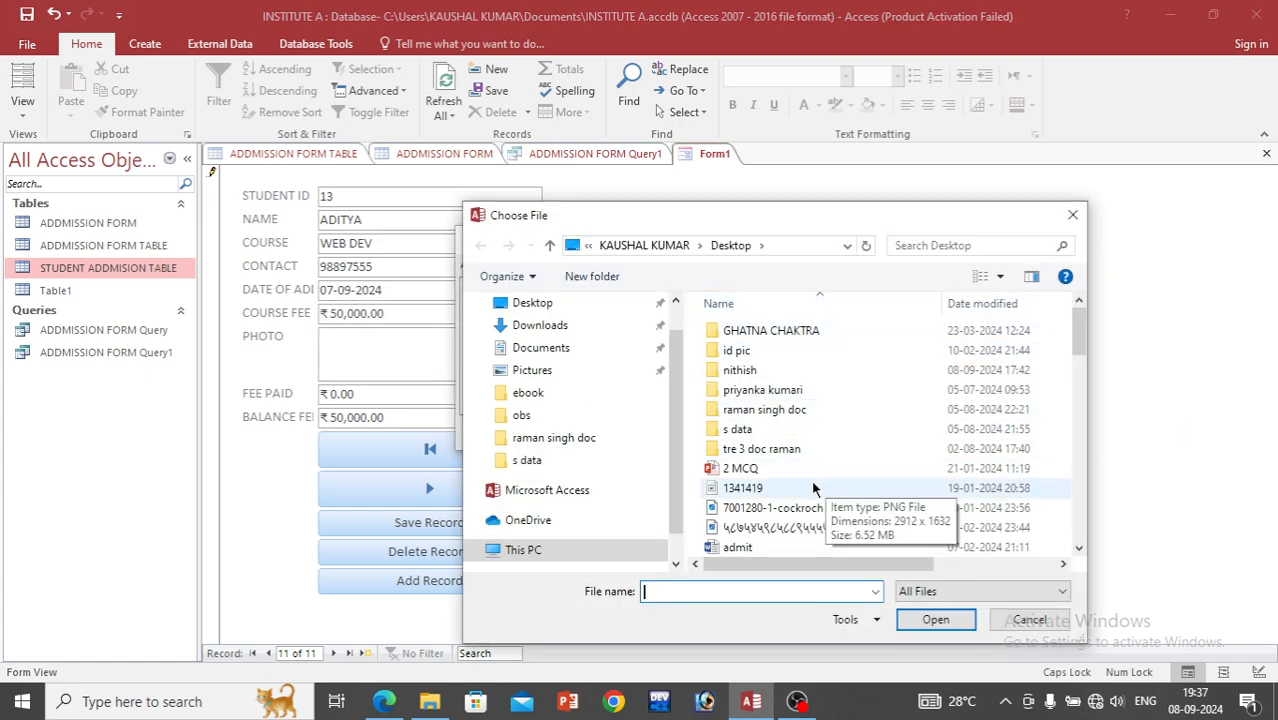
scroll(826, 484, down, 1)
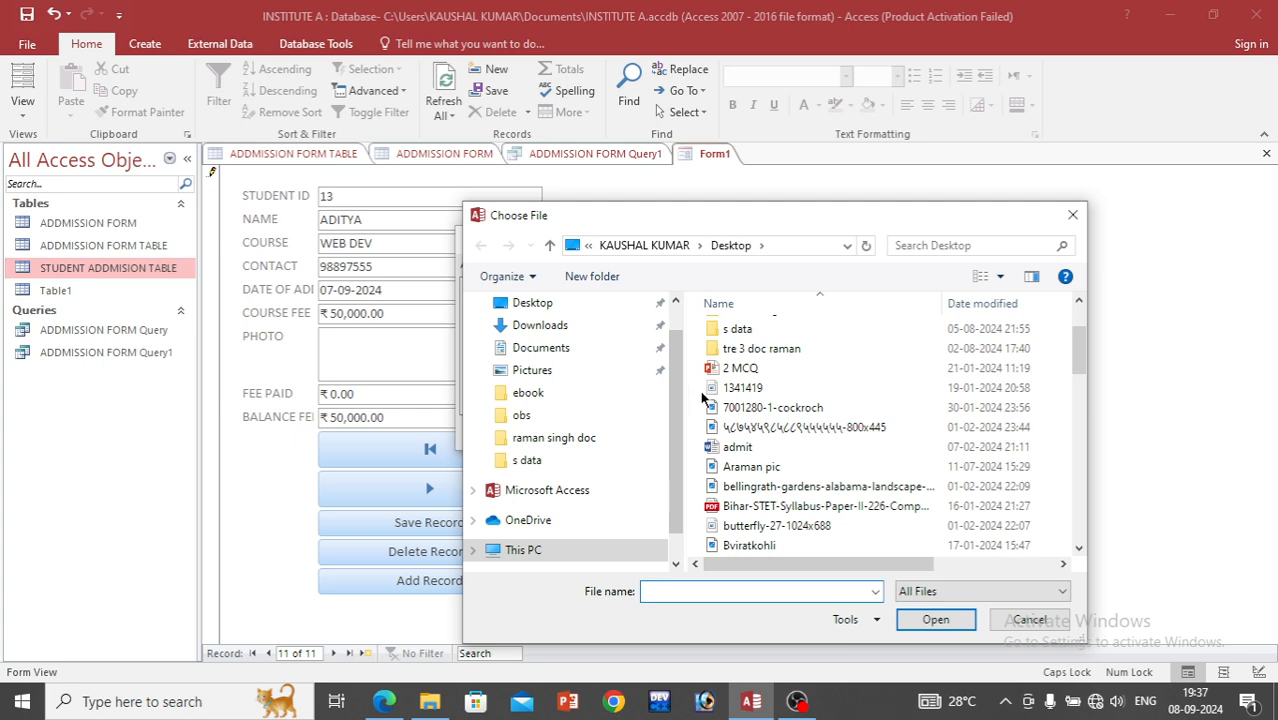
click(756, 447)
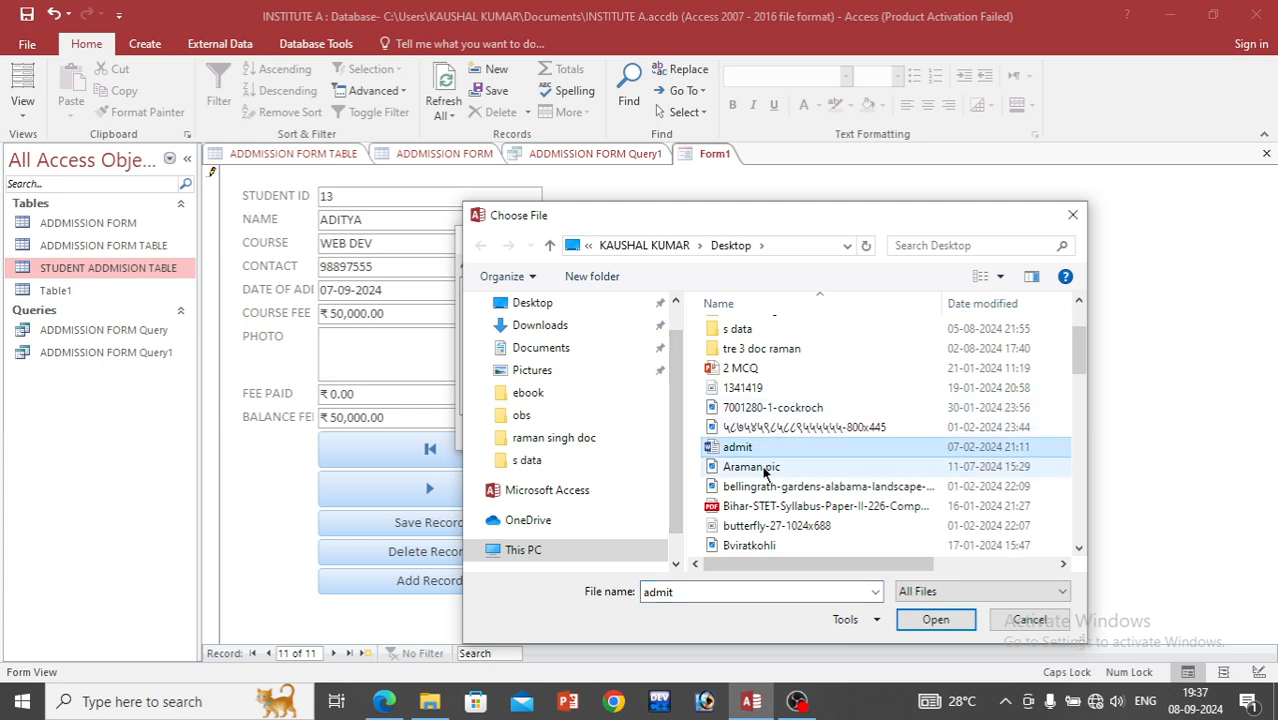
double_click(762, 466)
click(706, 433)
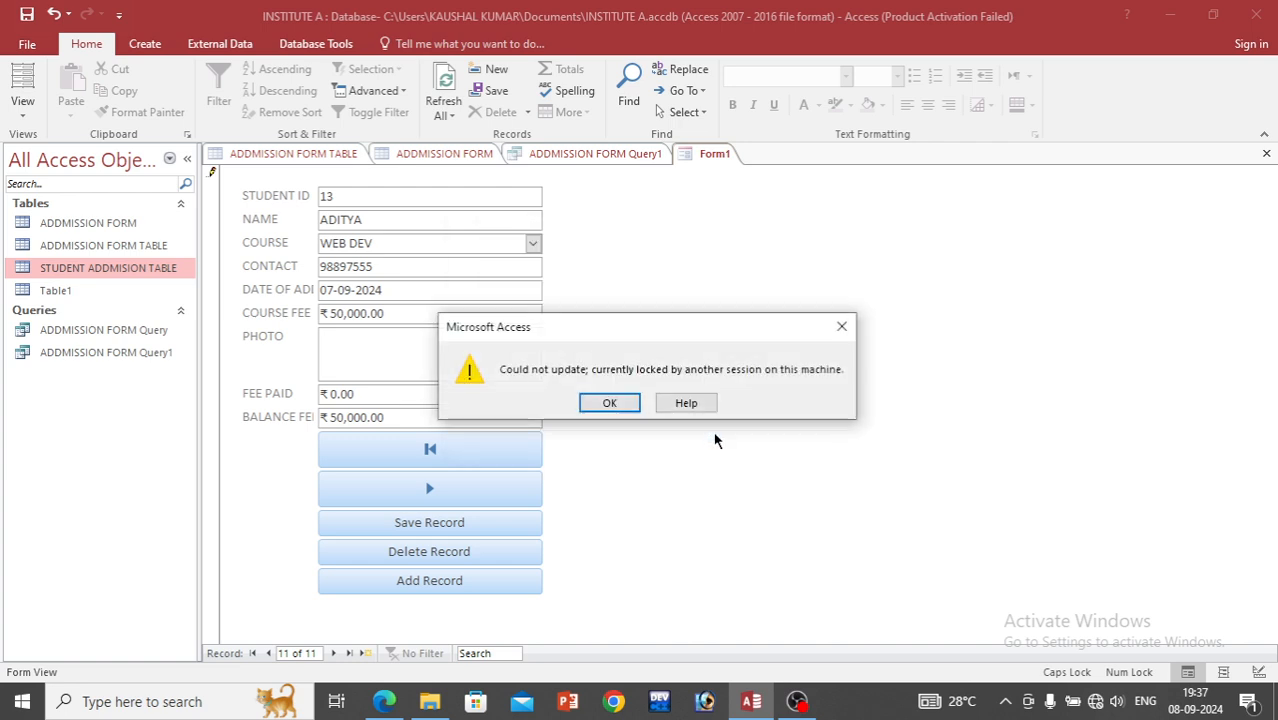
click(612, 404)
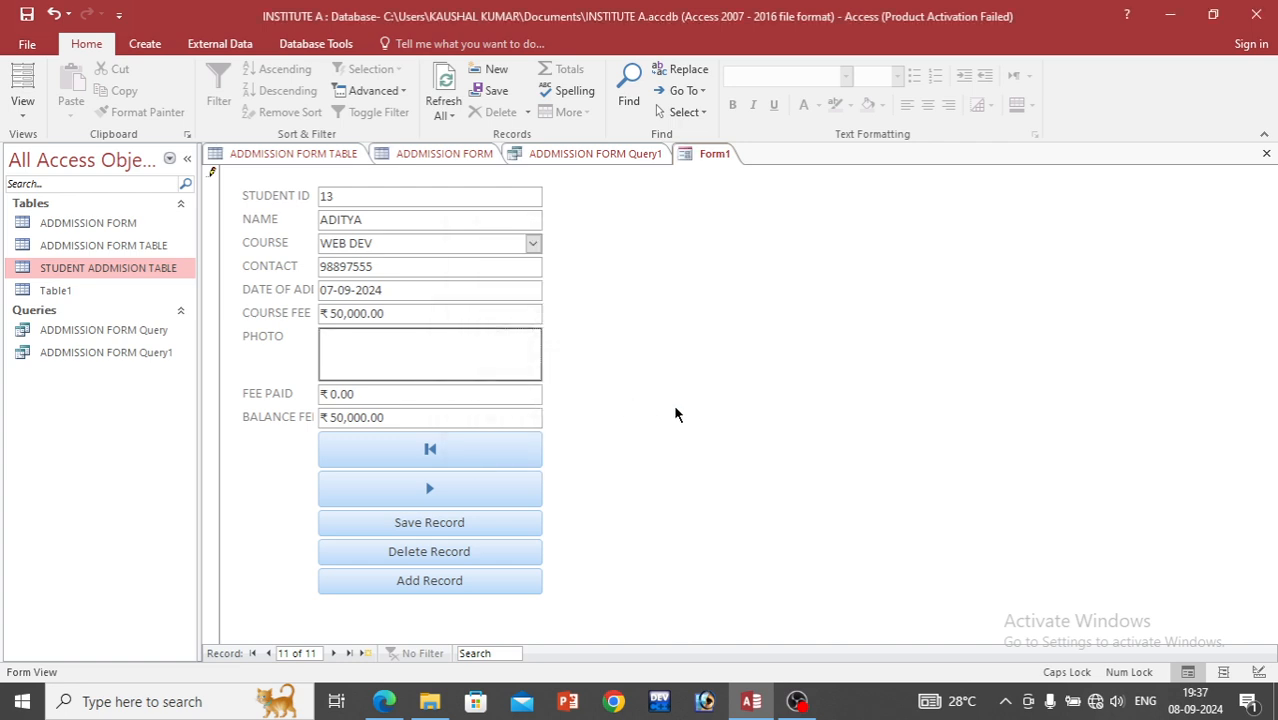
Replace the default FEE PAID amount in the new student's record with 2000.
click(477, 394)
key(BackSpace)
key(BackSpace)
key(BackSpace)
key(BackSpace)
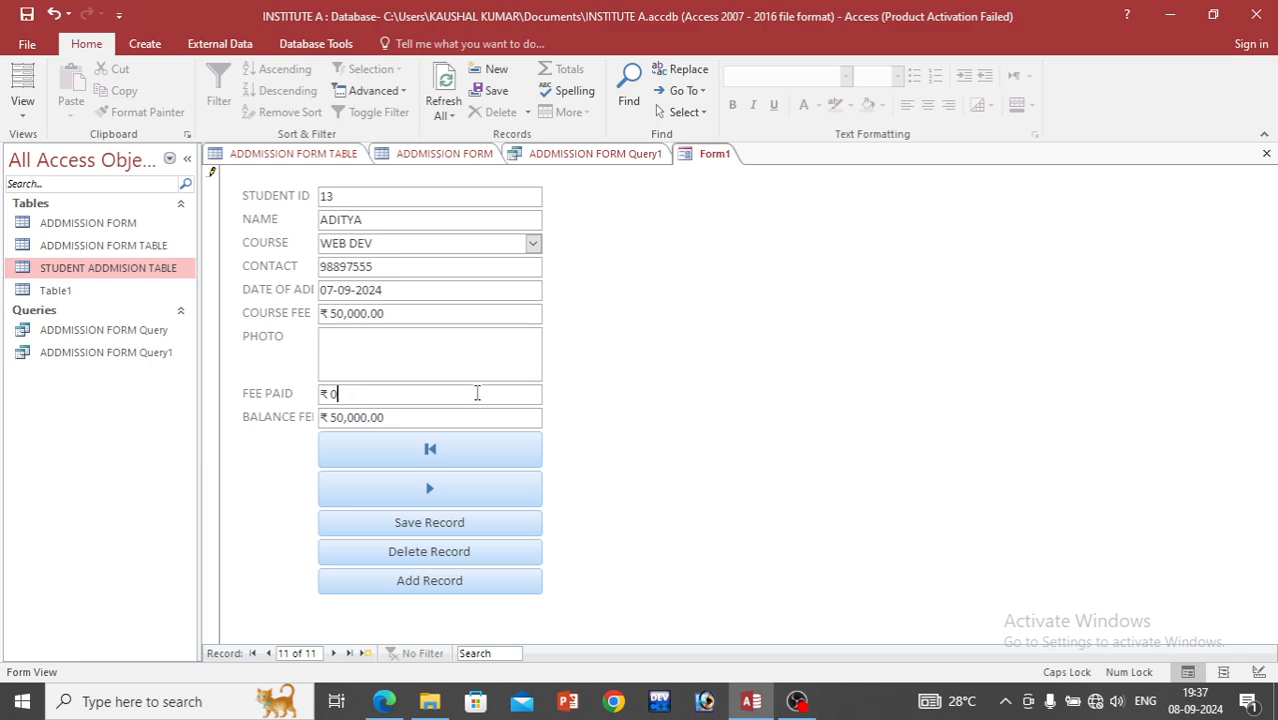
text(2000)
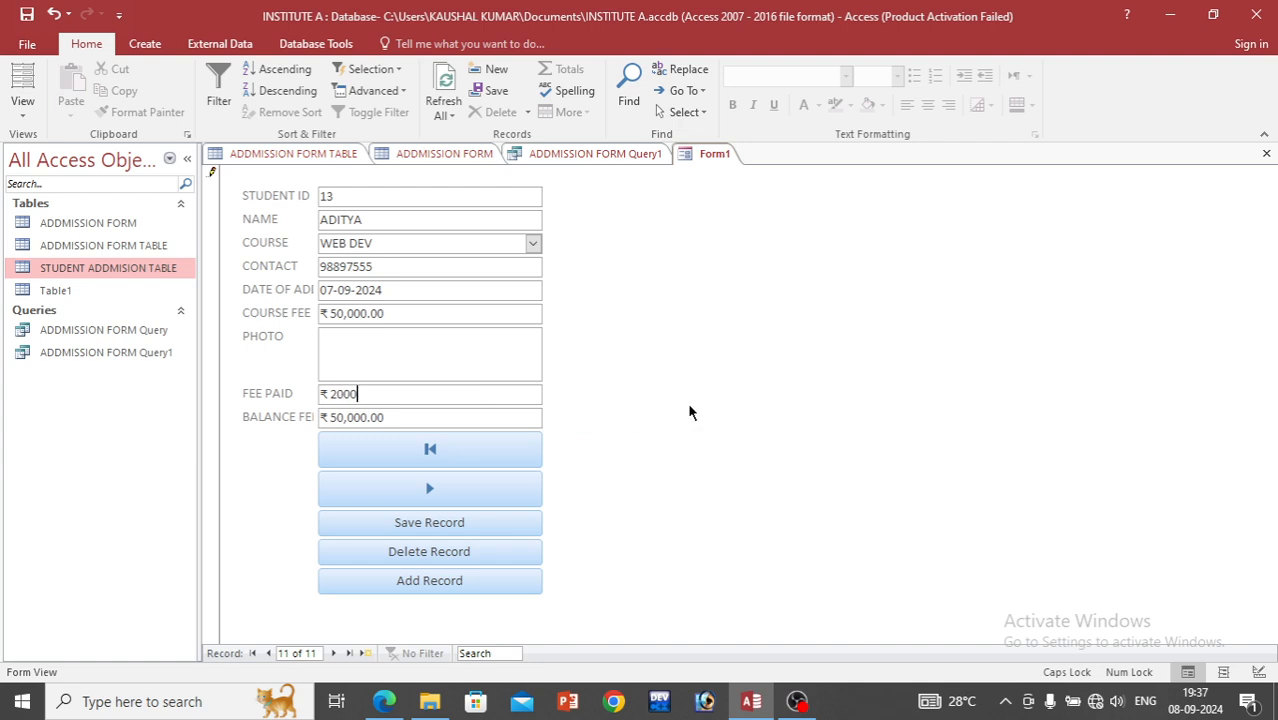
Correct the new record's COURSE FEE to 5000, update the balance fee, and save the record with the form's save command.
click(337, 313)
key(Delete)
key(Delete)
click(479, 420)
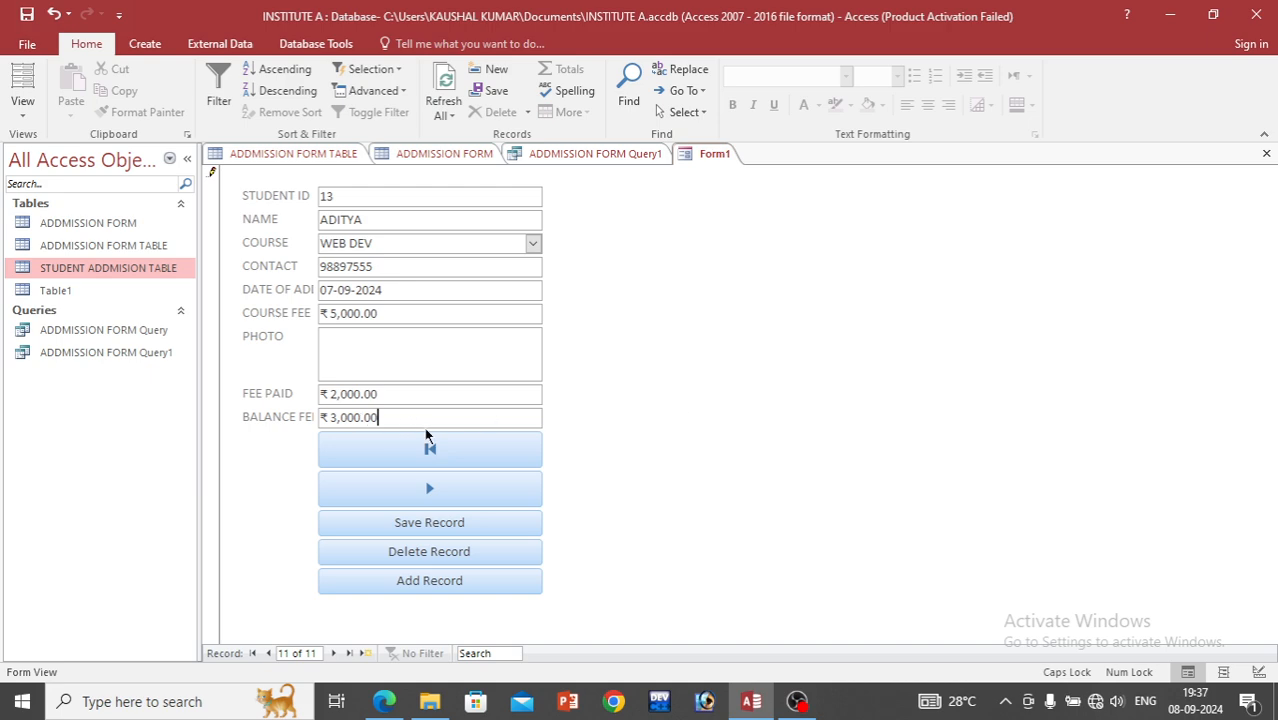
click(470, 524)
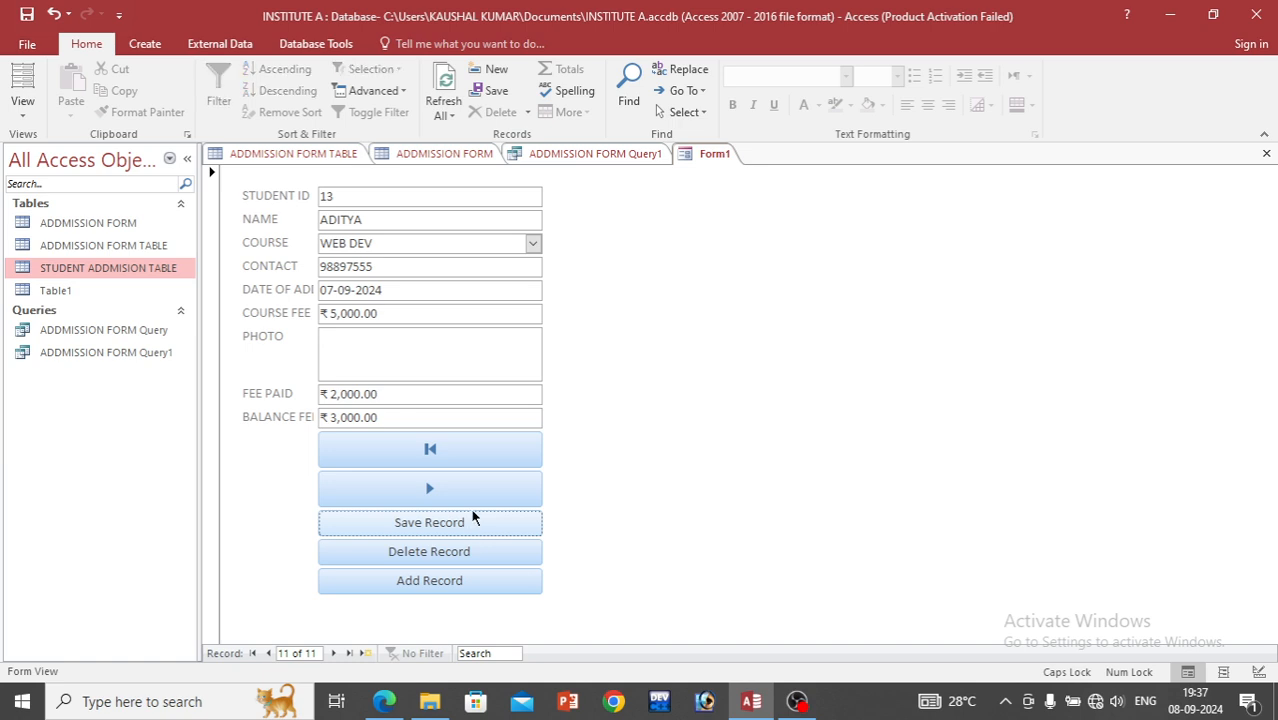
Go to the first student record and browse forward through the records one by one with the form's navigation controls.
click(454, 458)
click(454, 491)
click(454, 491)
click(454, 491)
click(454, 491)
click(454, 491)
click(454, 491)
click(454, 491)
click(454, 491)
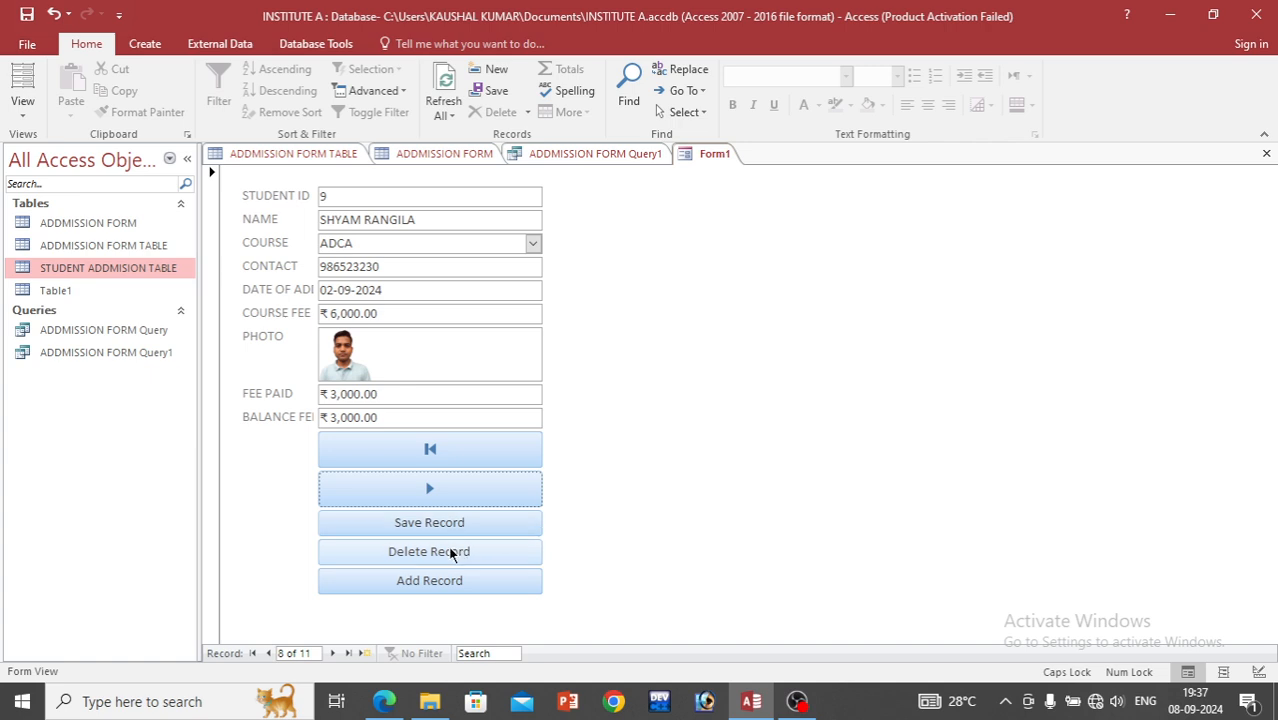
Advance to the last record, the newly added WEB DEV student, and delete it permanently through the form.
click(460, 489)
click(460, 489)
click(460, 489)
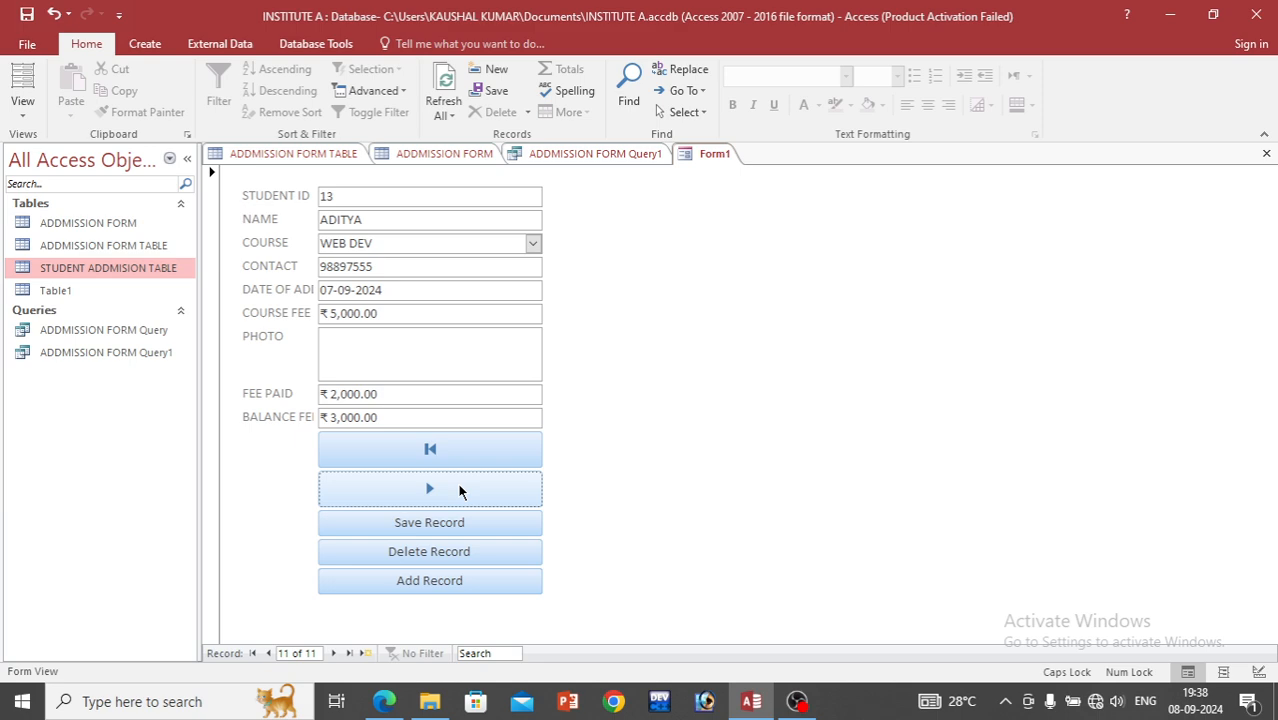
click(432, 553)
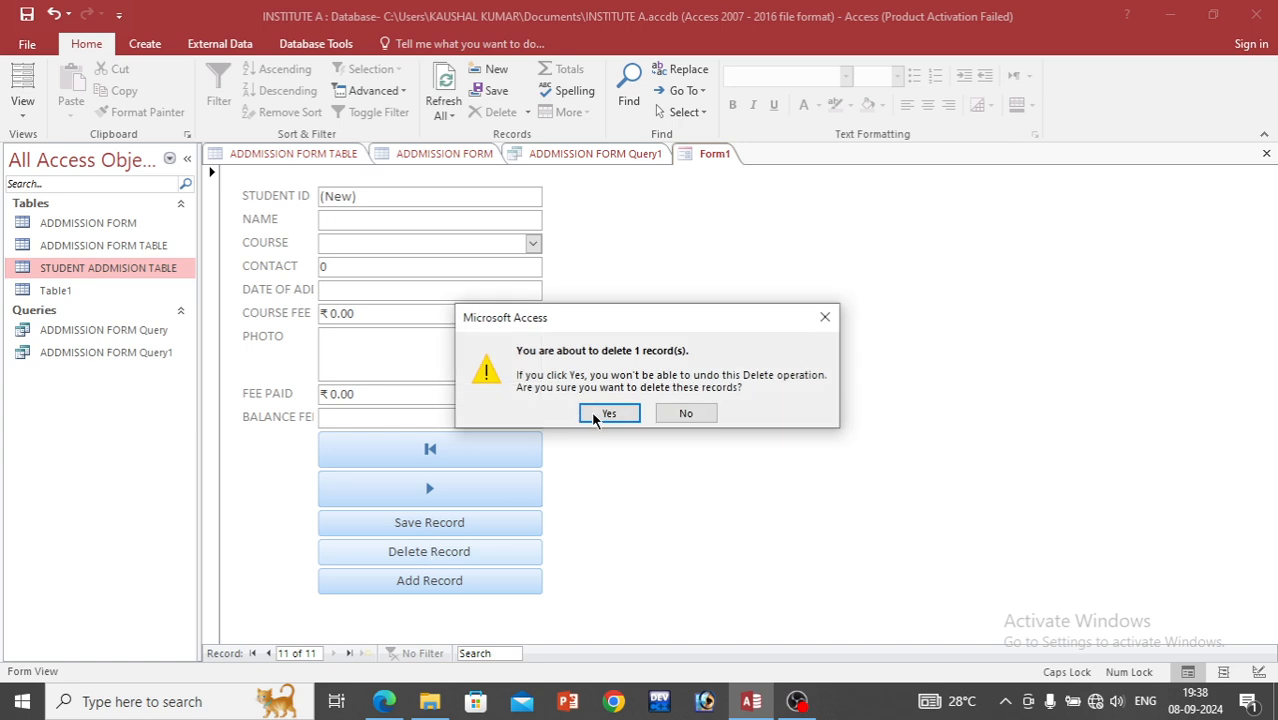
click(598, 415)
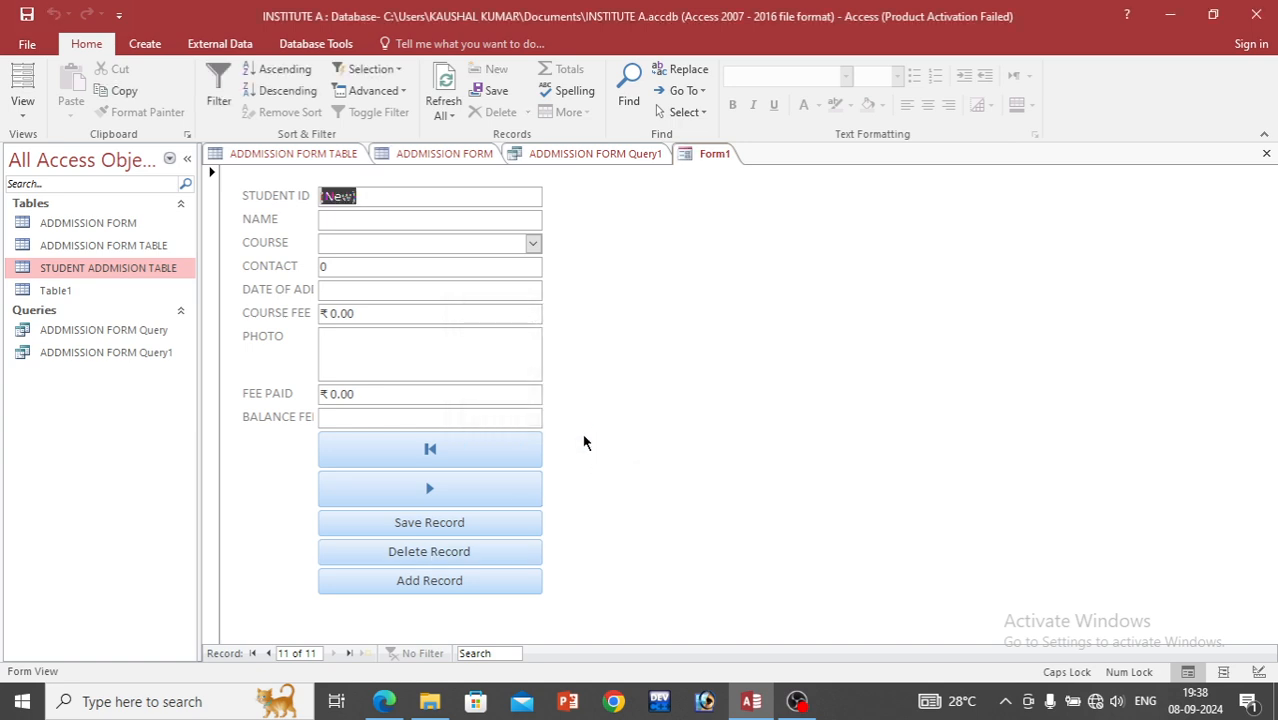